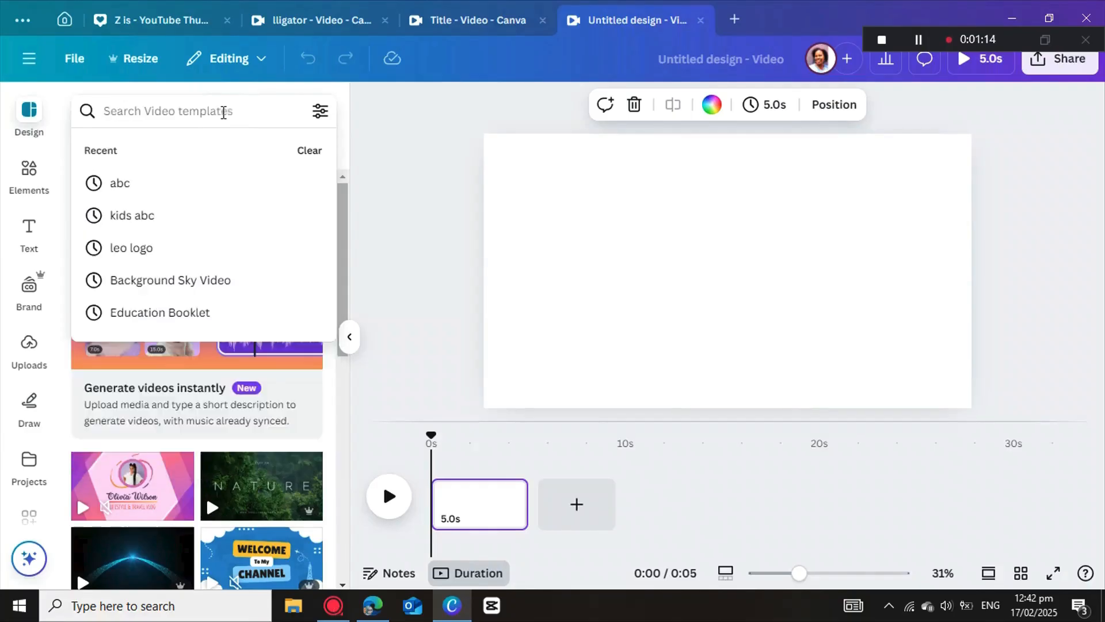
- Search the video templates for "ABC" and apply all 26 pages of the ELA Alphabet Educational Video in Colorful Animated Style template
text(ABC)
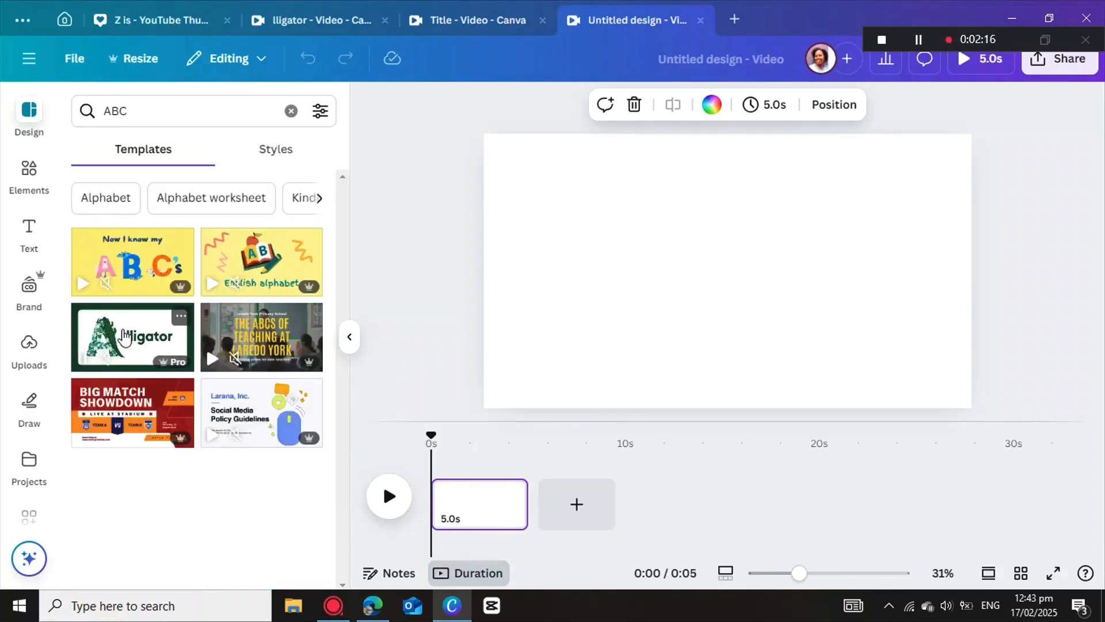
click(124, 336)
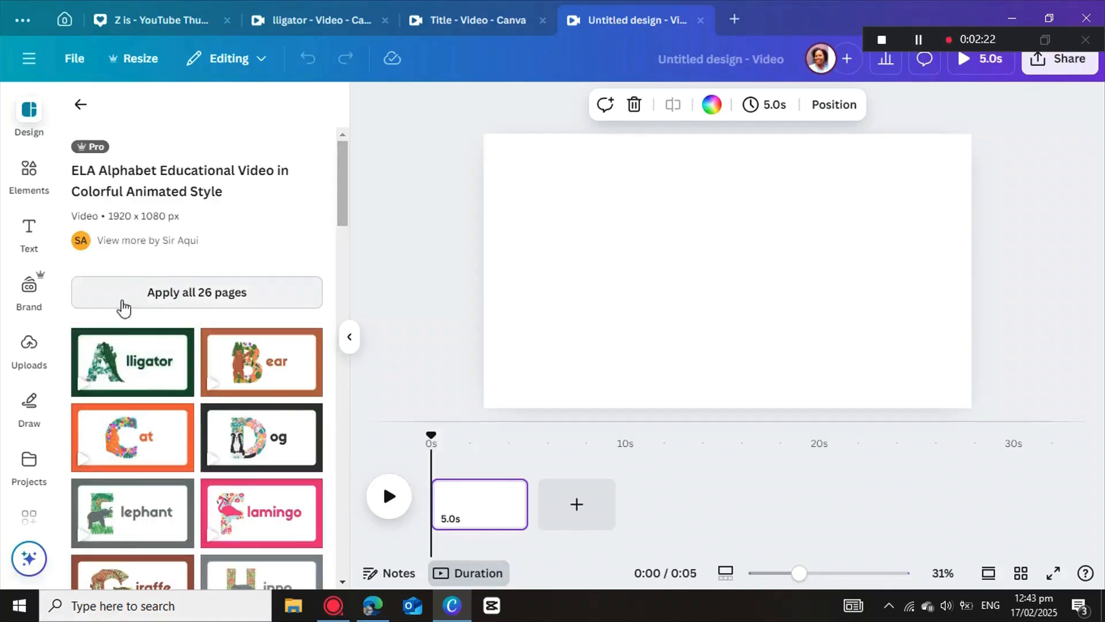
click(152, 298)
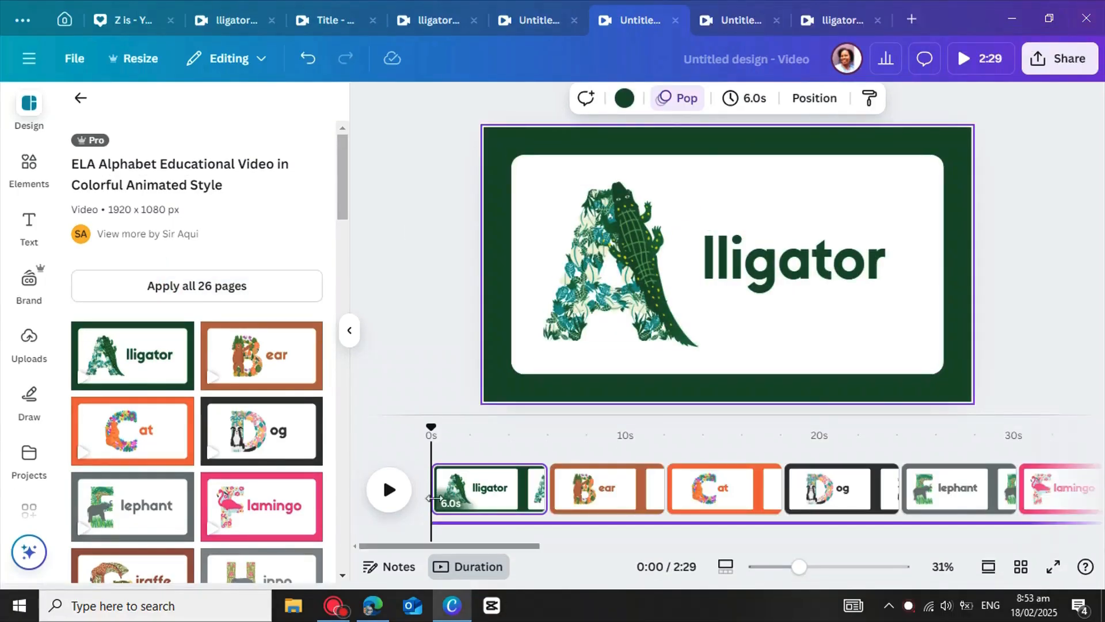
- Delete the template's audio track from the timeline
click(441, 521)
right_click(441, 521)
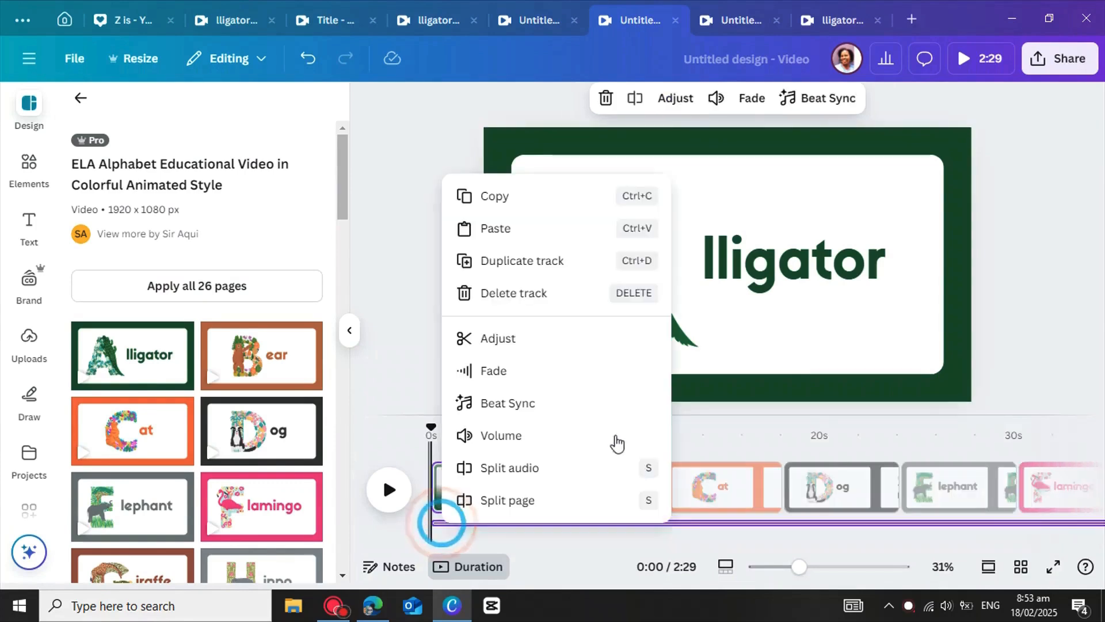
click(536, 295)
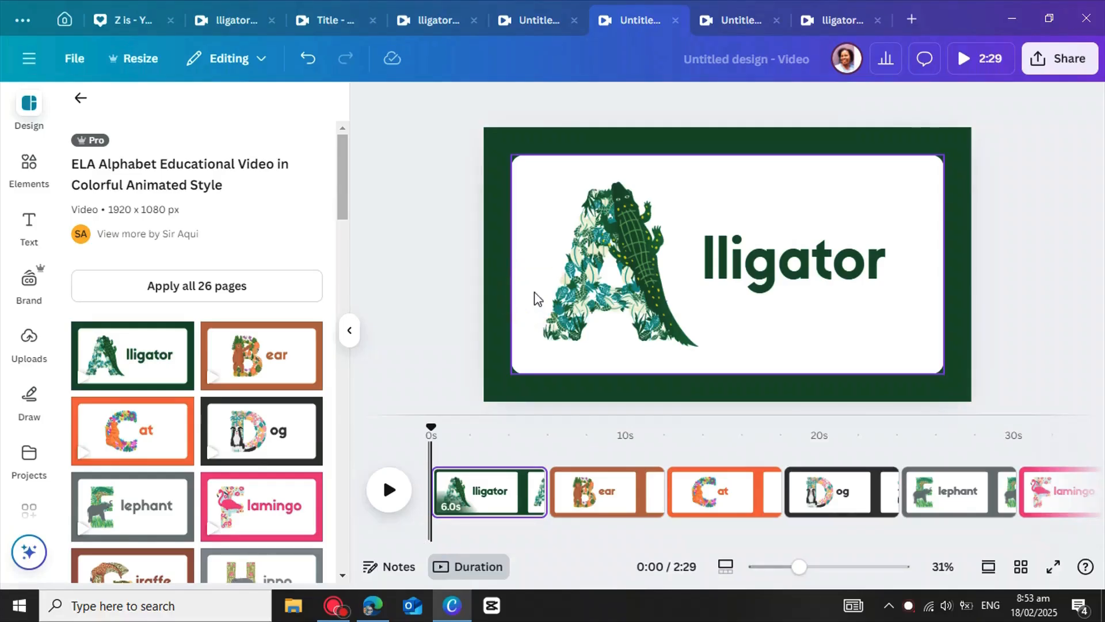
- Change the background color of the Alligator page to the bright pink document color
click(490, 315)
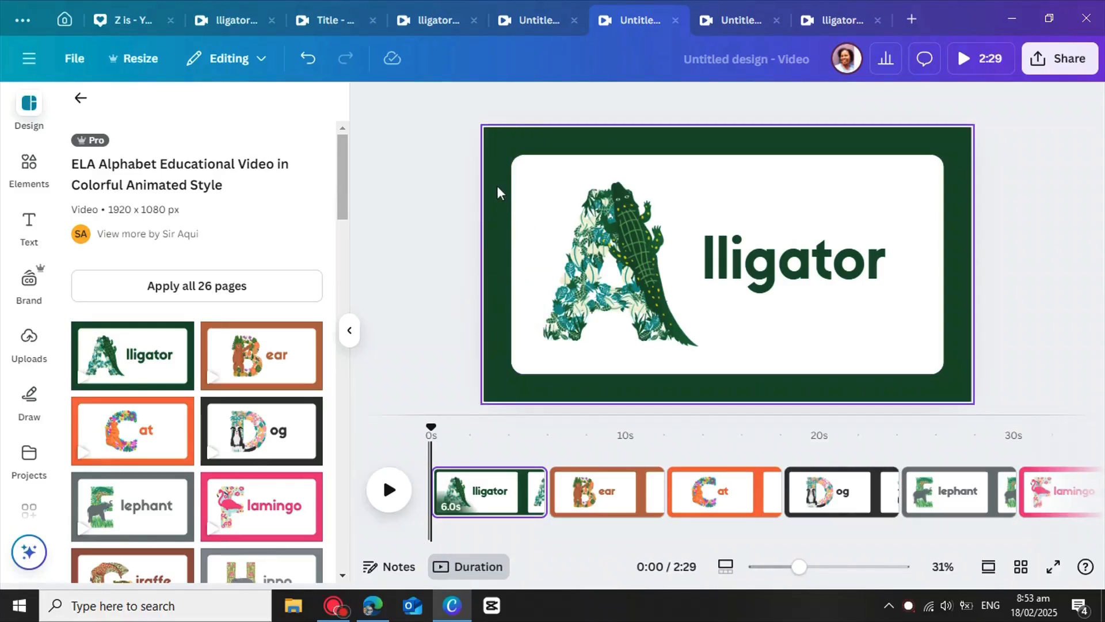
click(495, 201)
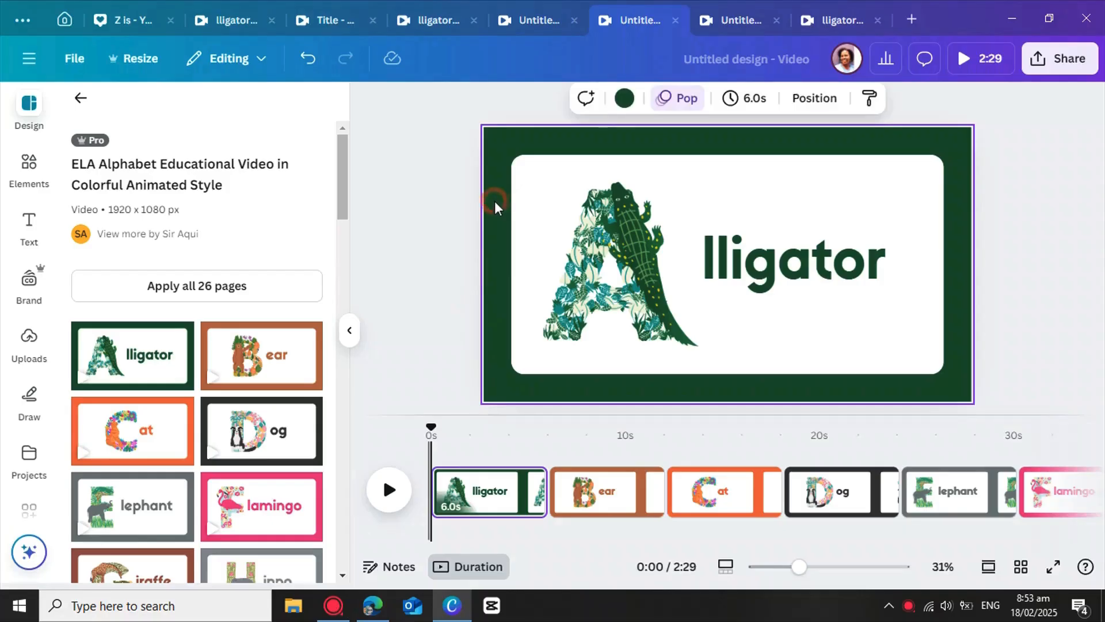
click(625, 102)
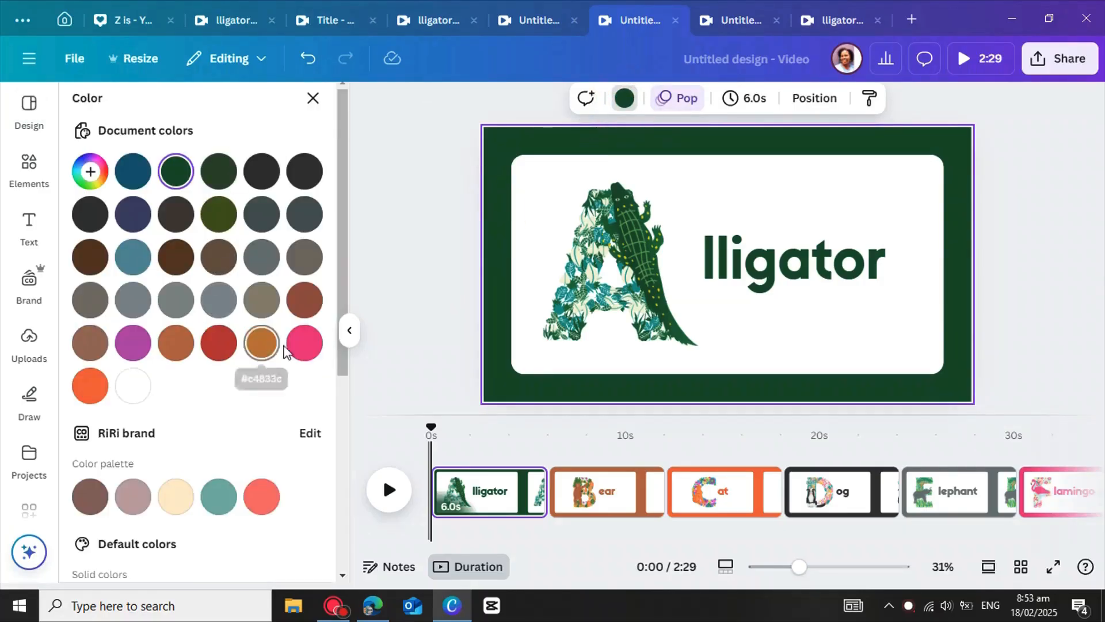
click(304, 343)
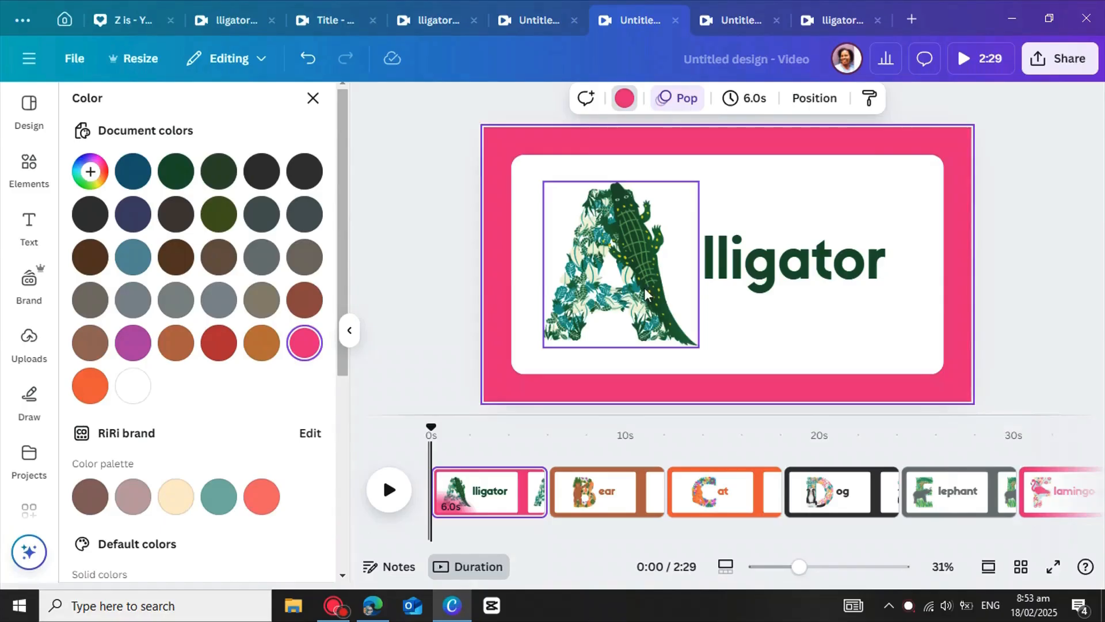
- Recolor the "lligator" text in the same bright pink as the page background
click(851, 271)
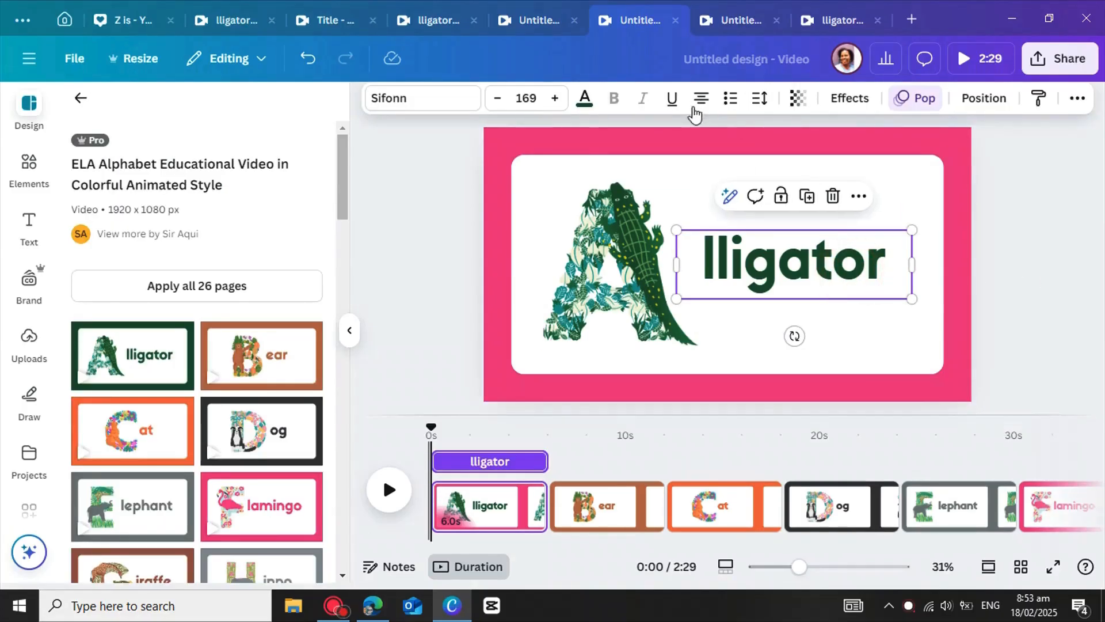
click(586, 101)
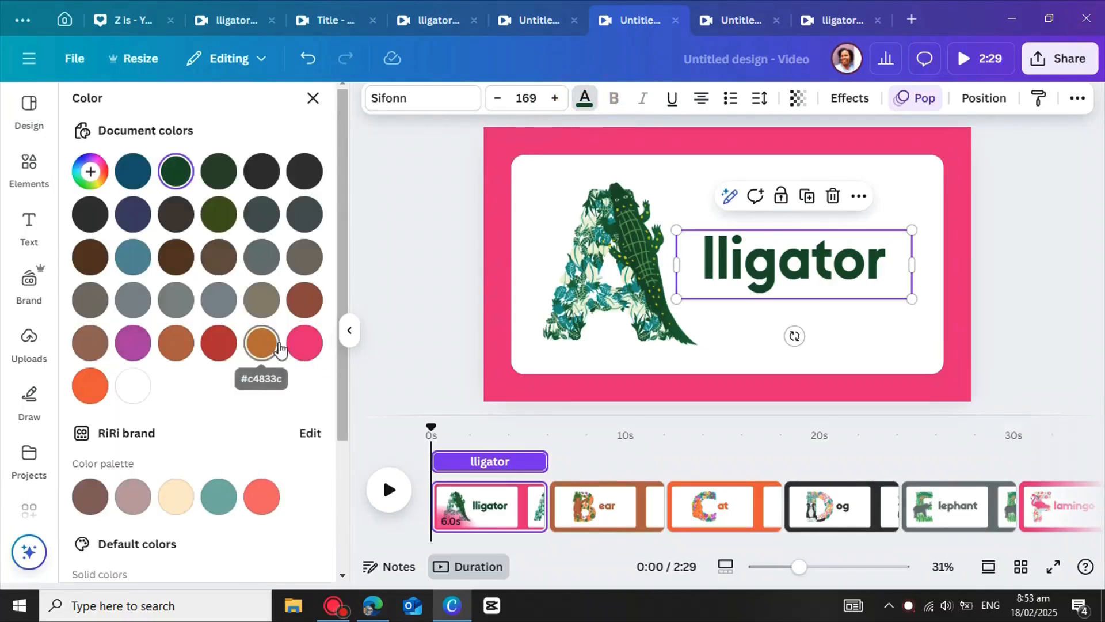
click(303, 342)
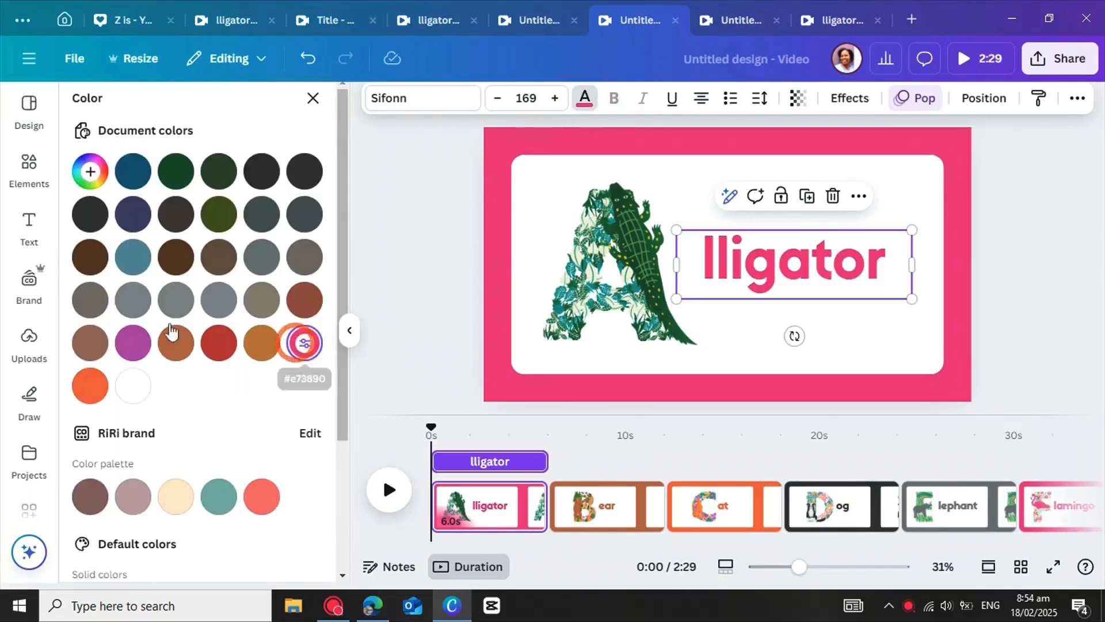
- Replace the alligator-decorated A graphic with the floral letter A from the collection of the recently used Cartoon Funny Alphabet Letter B
click(588, 279)
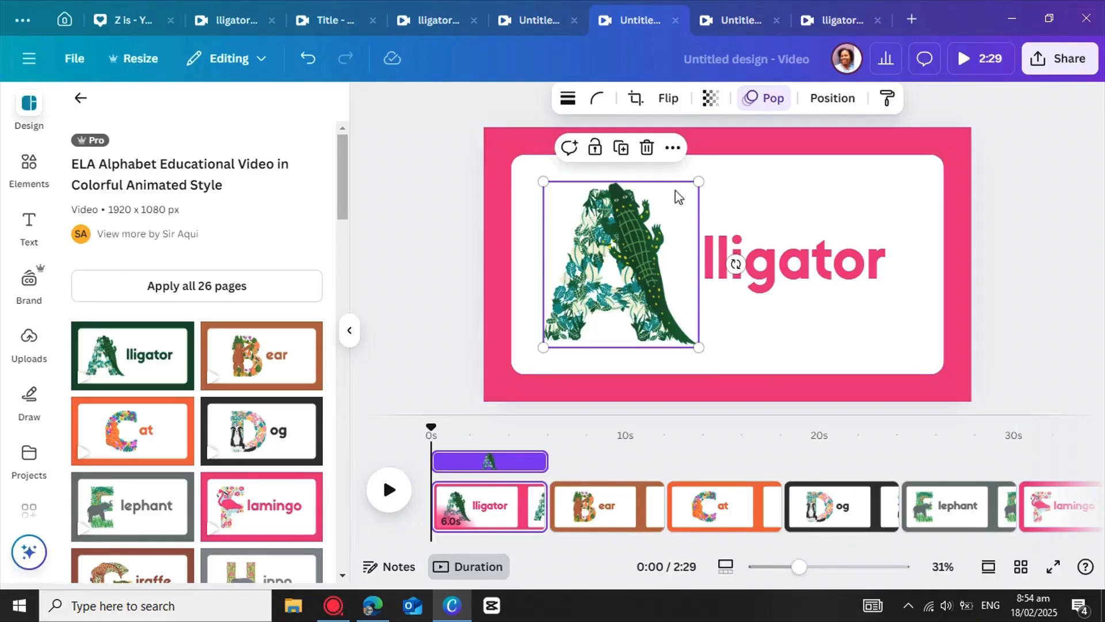
click(647, 148)
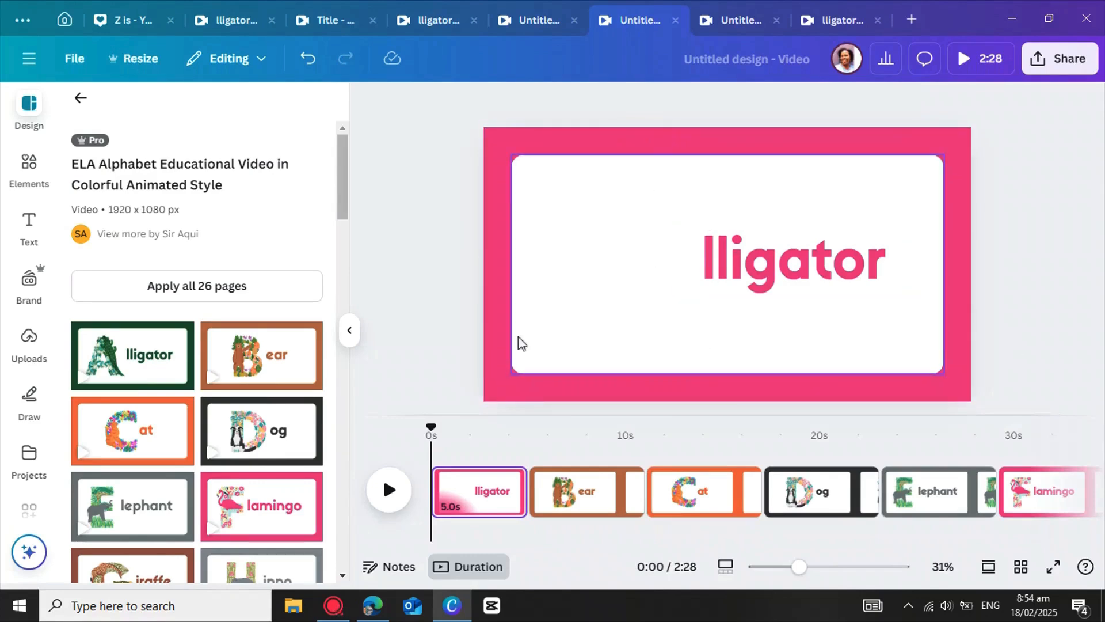
click(30, 168)
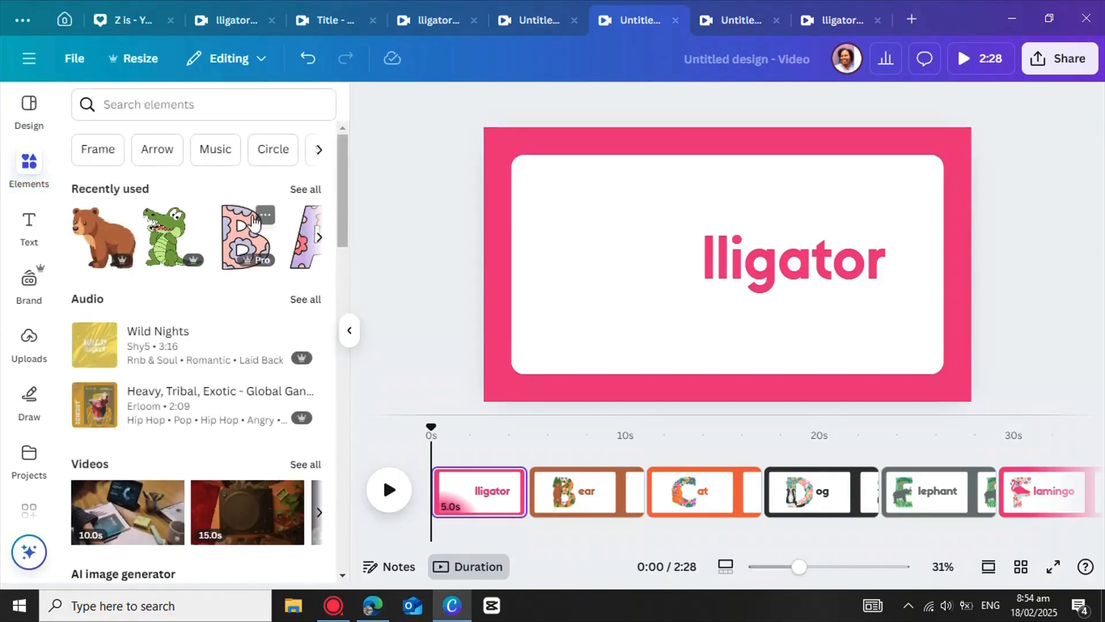
click(311, 191)
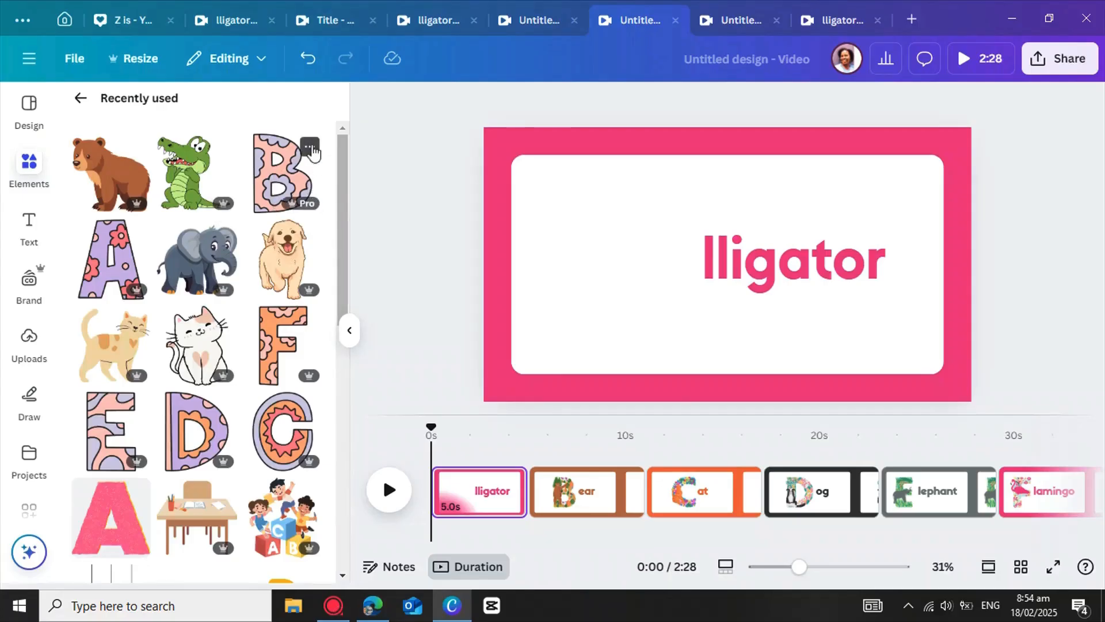
click(310, 148)
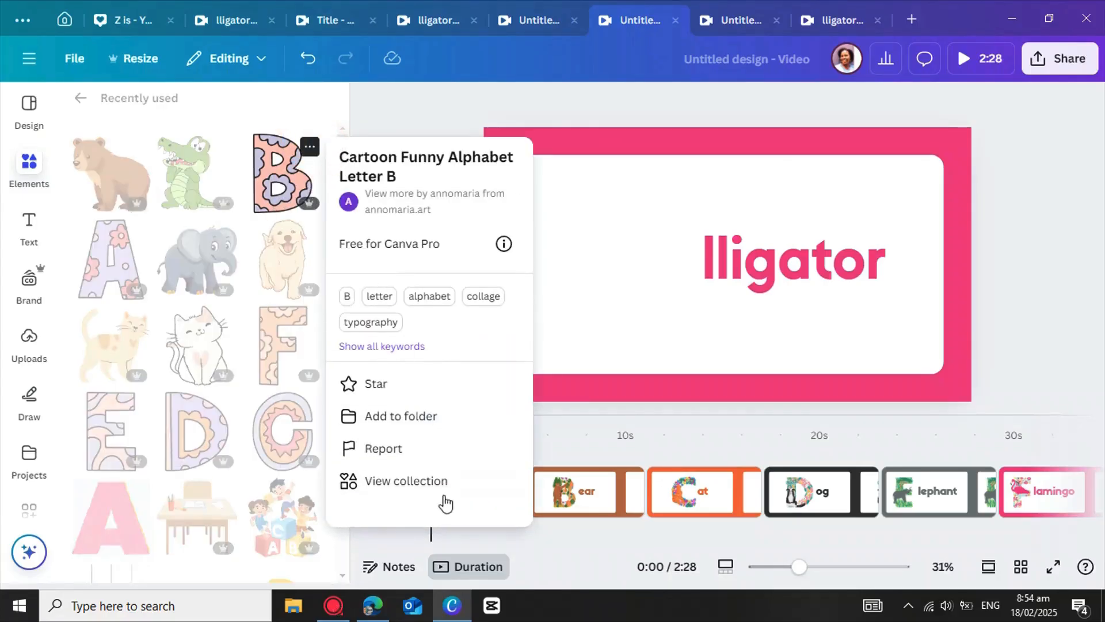
click(375, 483)
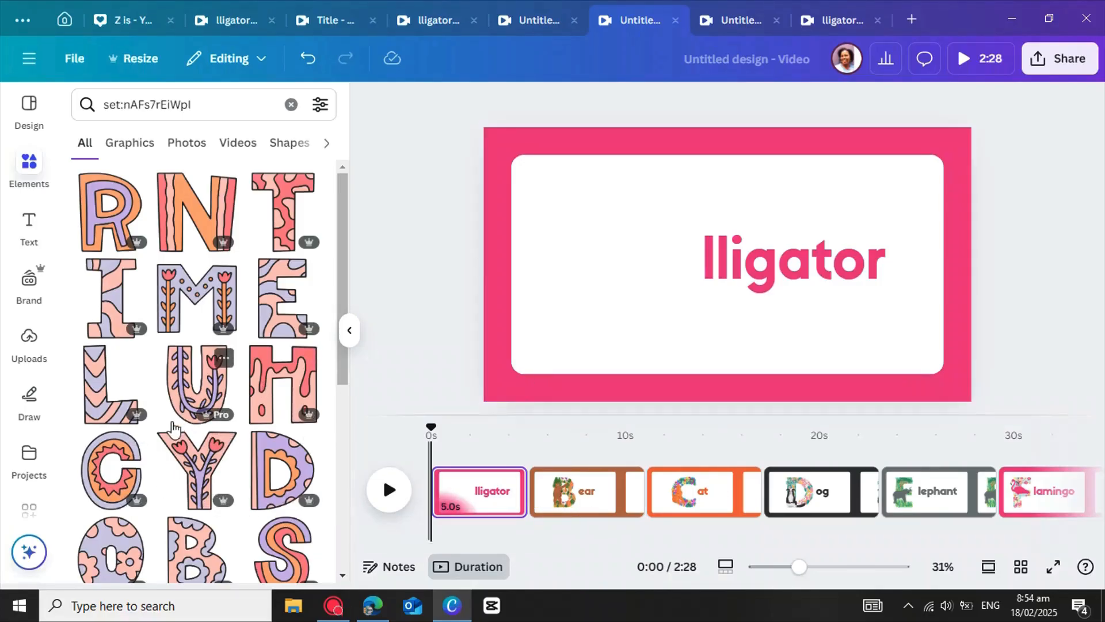
scroll(173, 429, down, 3)
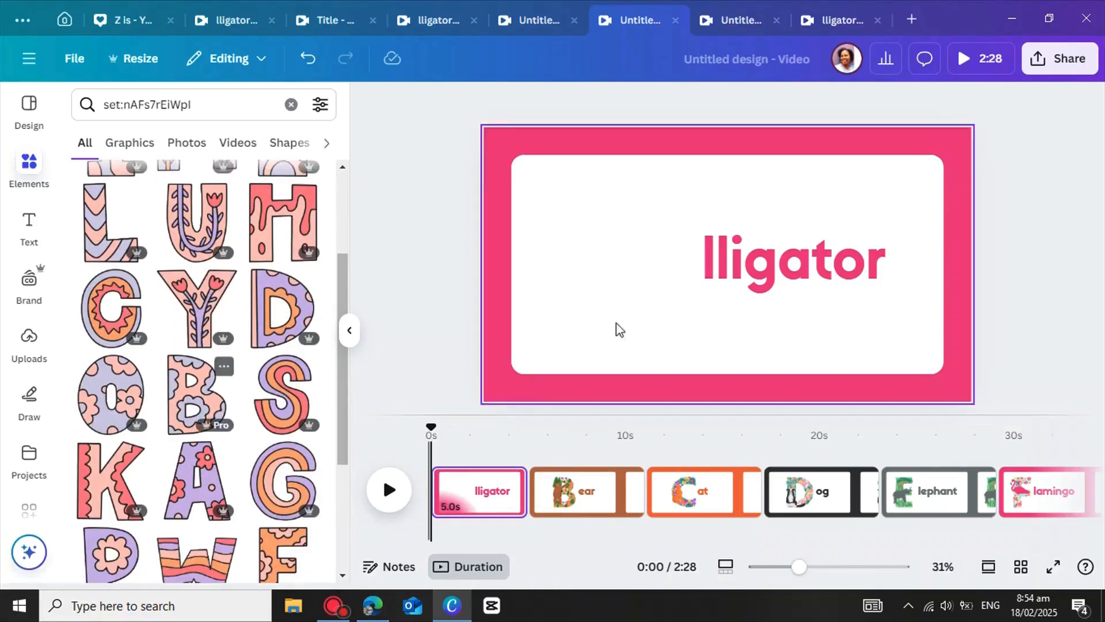
click(204, 486)
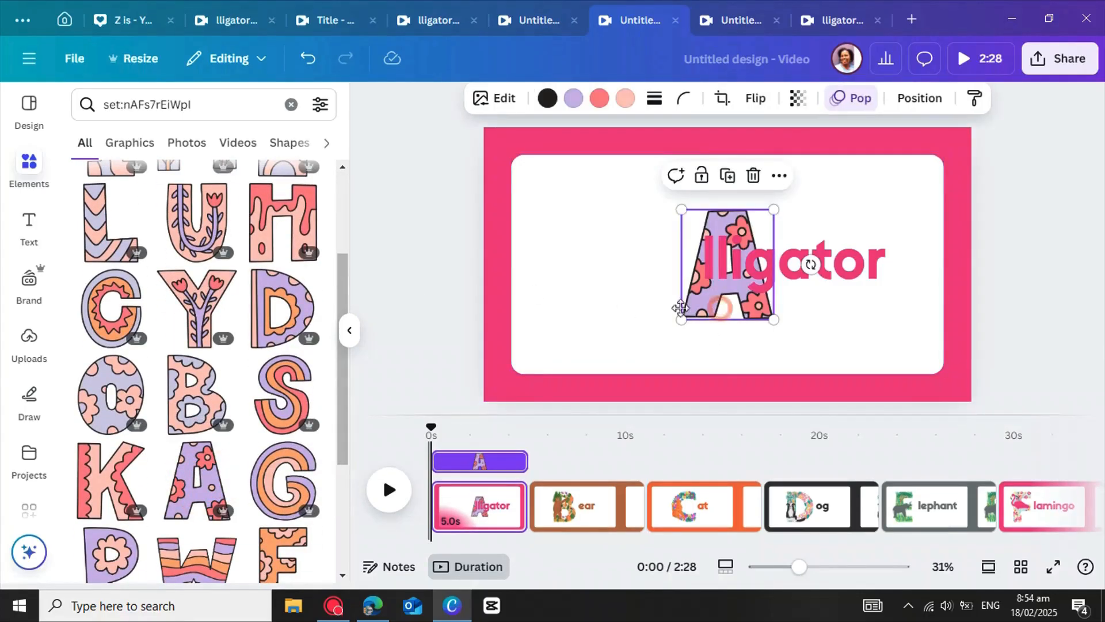
- Arrange the floral letter A and the "lligator" text side by side in the lower-left part of the white panel to form the word
drag(681, 311, 597, 320)
drag(864, 287, 778, 319)
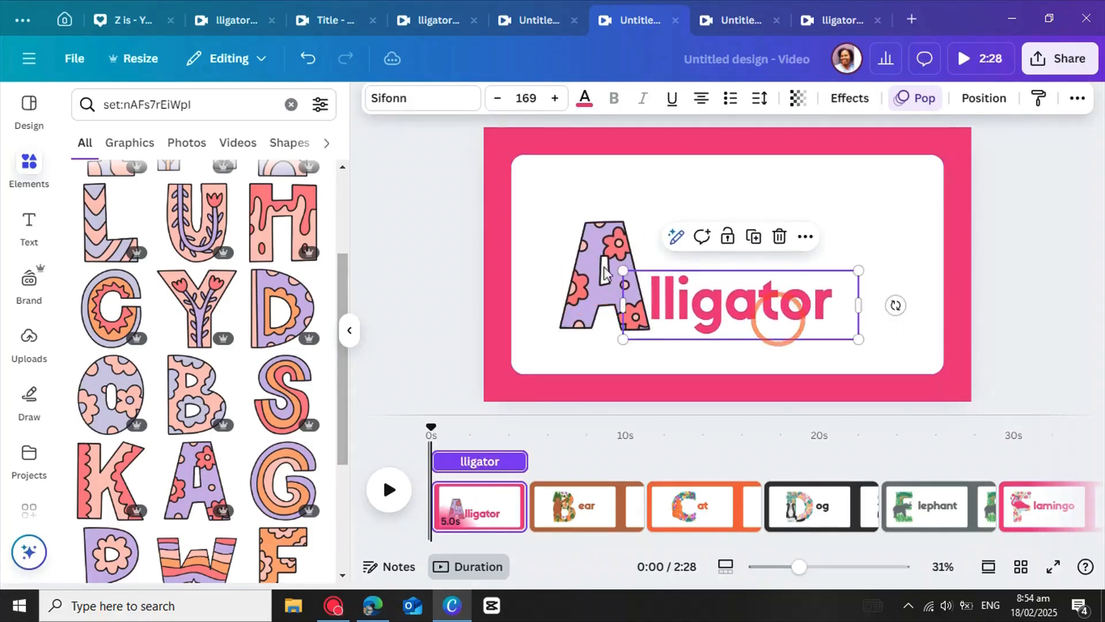
drag(593, 265, 554, 275)
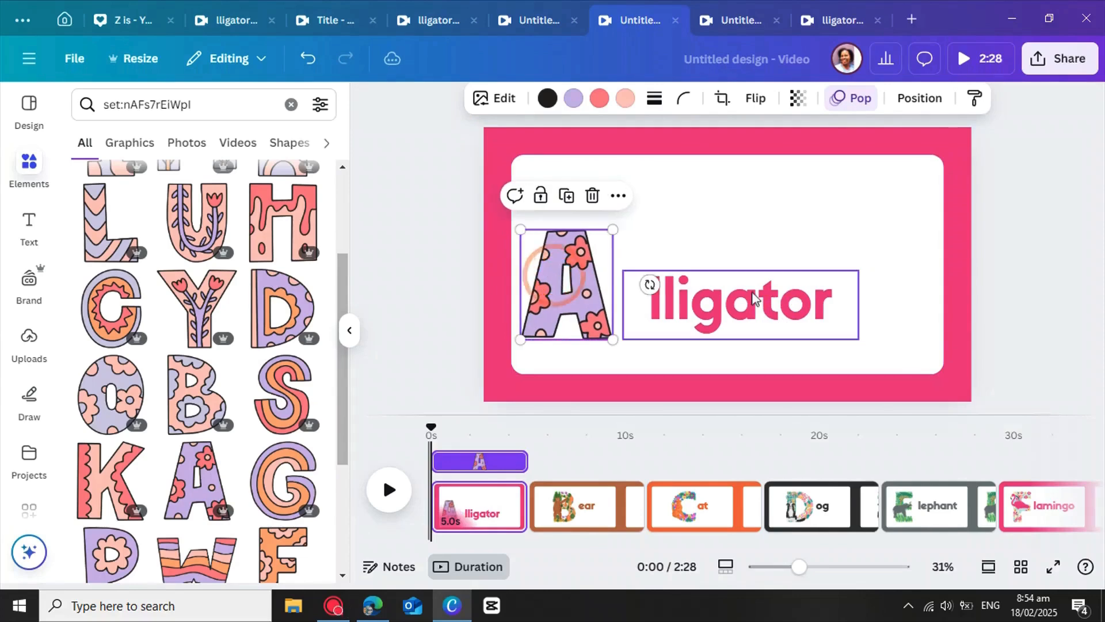
drag(746, 299, 720, 309)
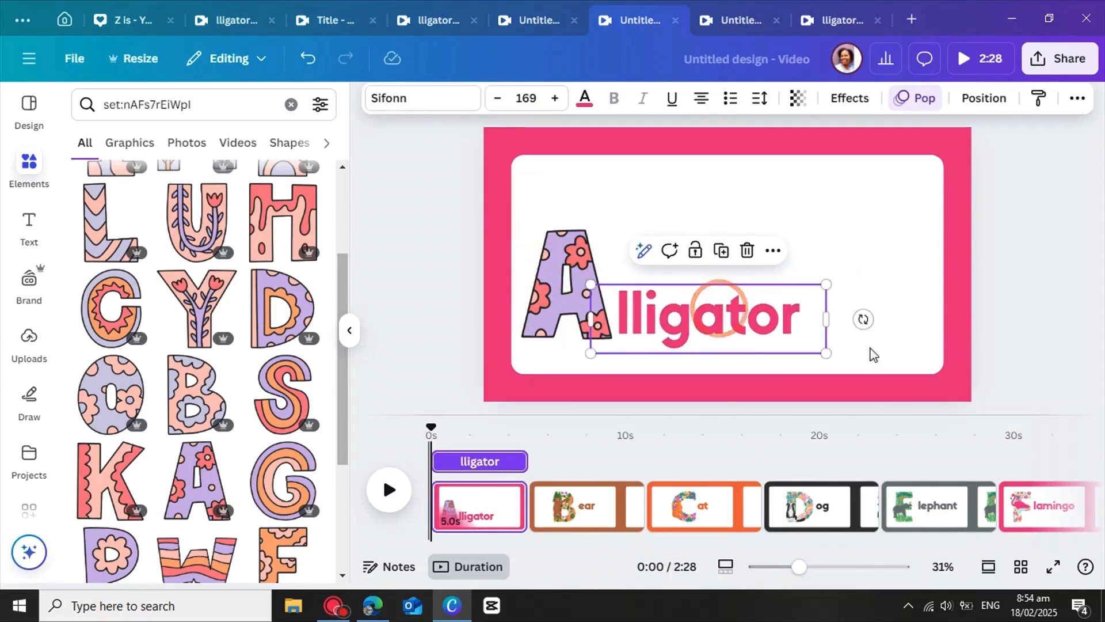
- Delete the illustrated bear letter B graphic from the Bear page
click(593, 518)
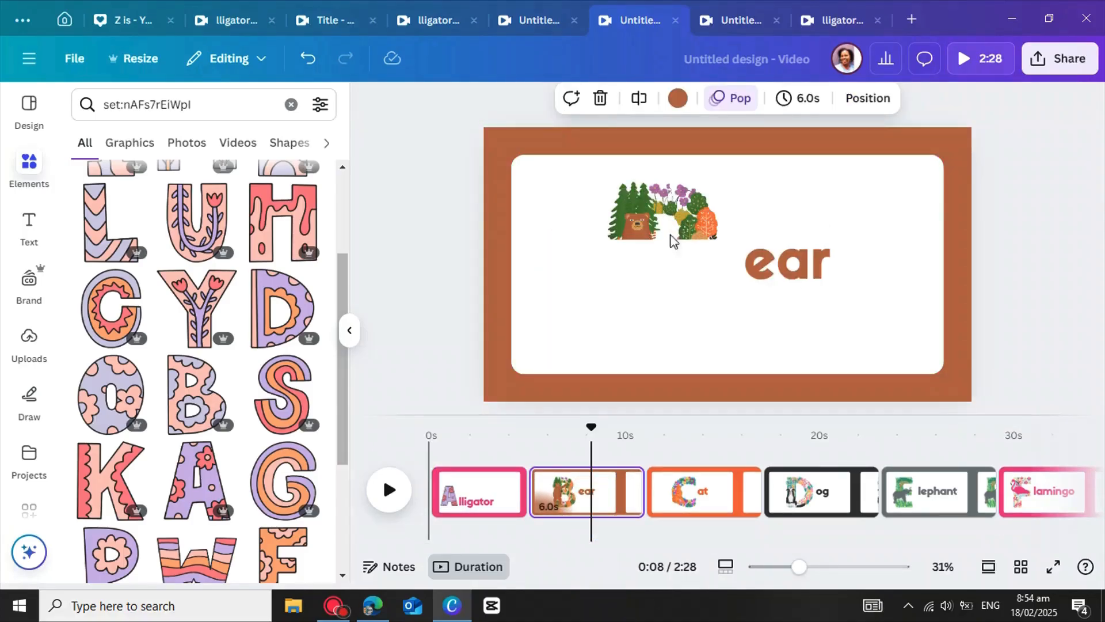
click(662, 238)
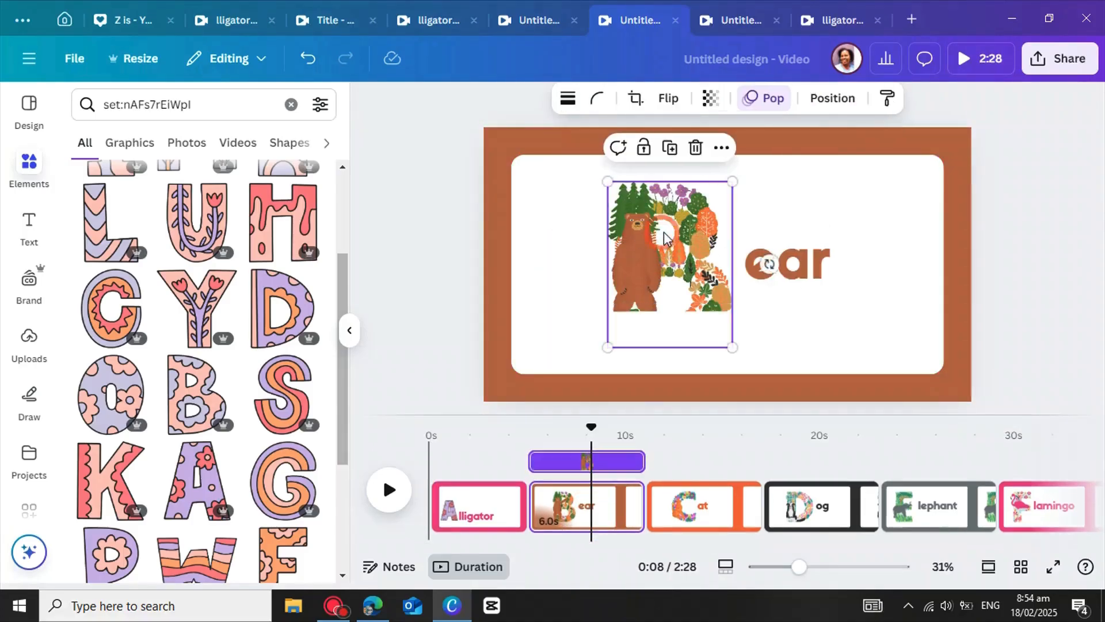
click(695, 149)
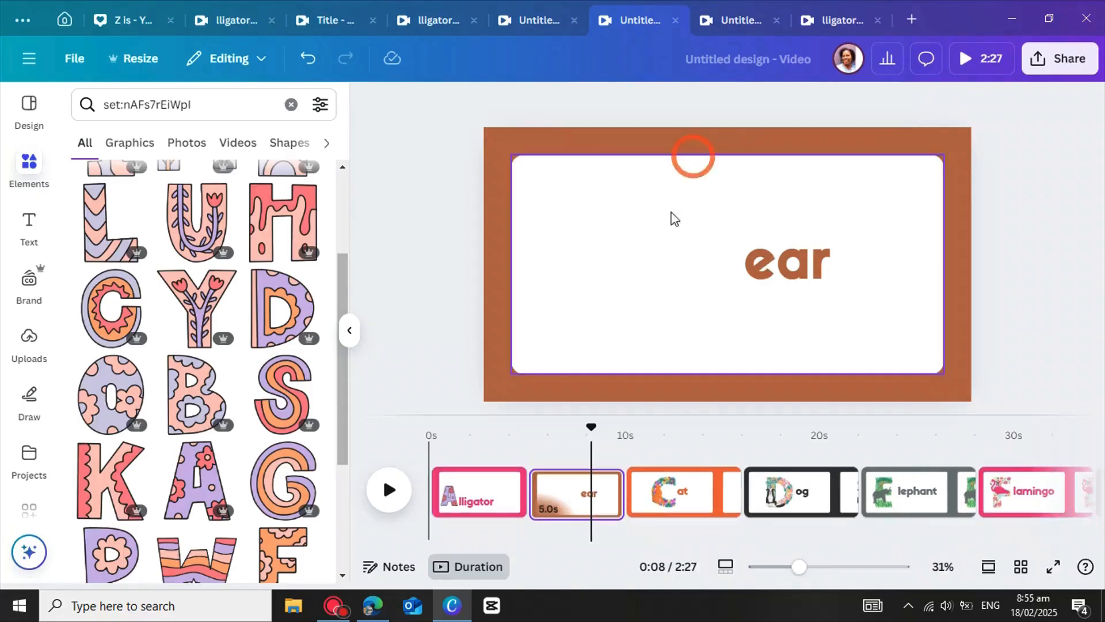
- Add the flower-patterned letter B from the collection and place it directly before the "ear" text in the lower-left part of the white panel
drag(751, 267, 680, 283)
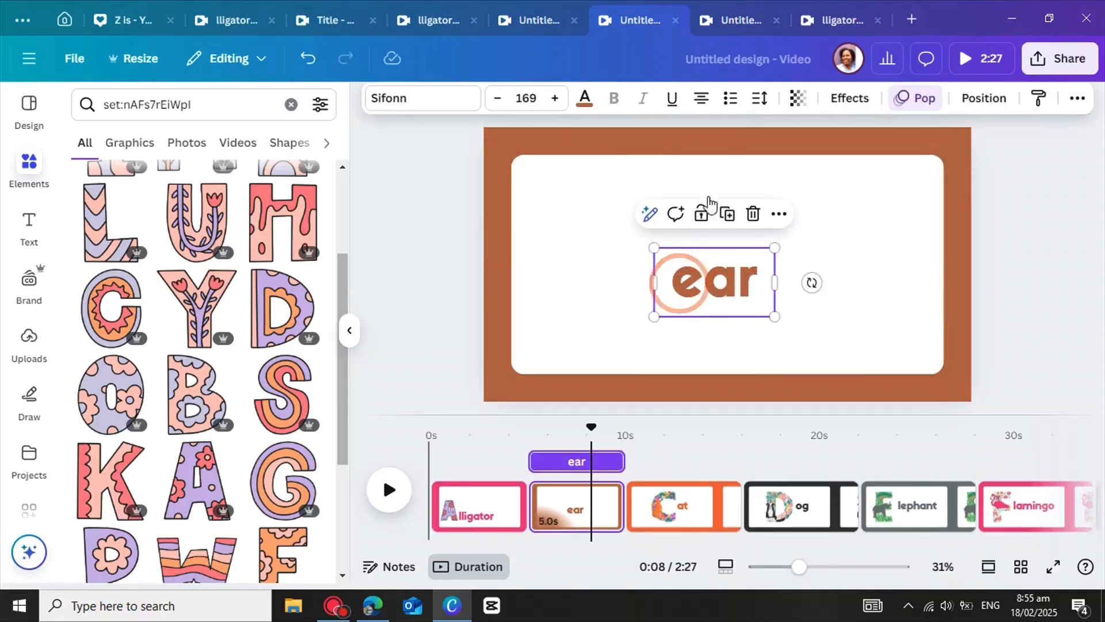
click(172, 380)
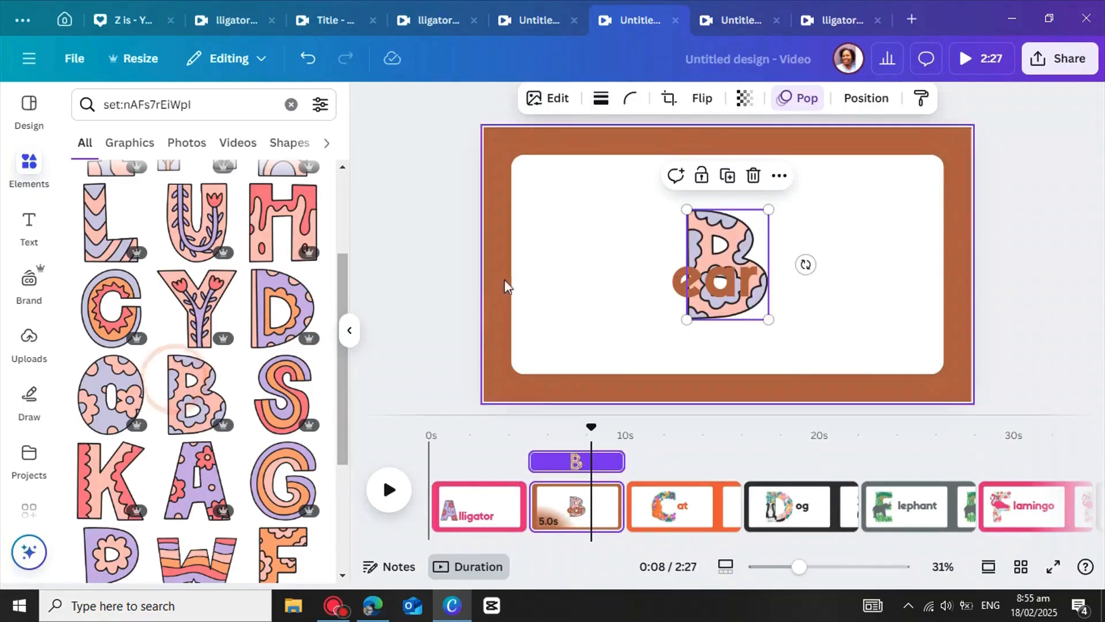
drag(714, 221, 578, 250)
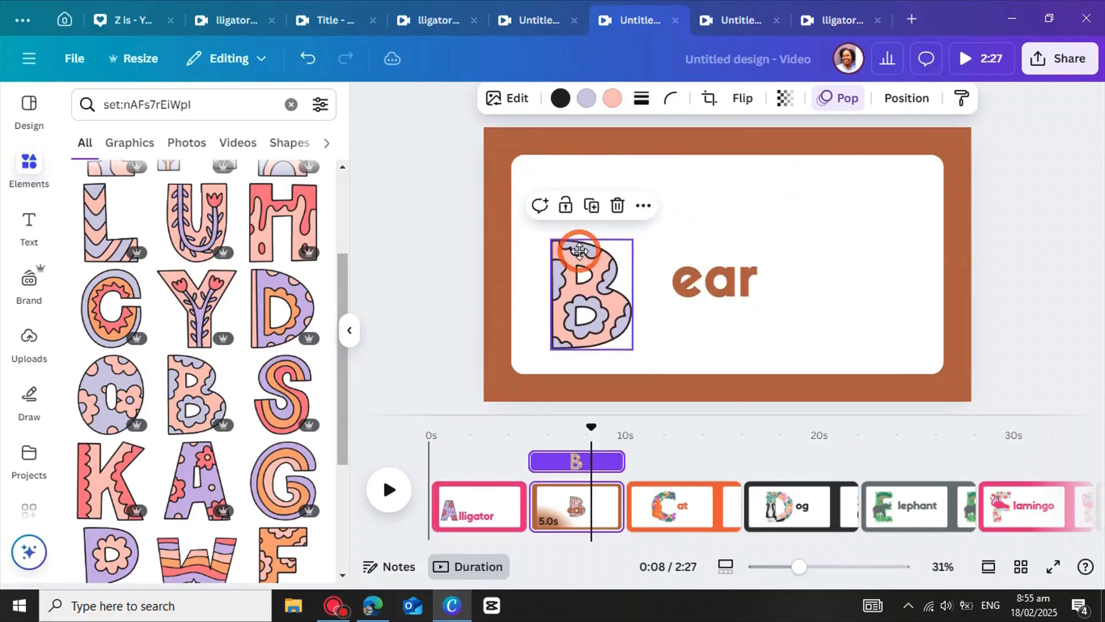
drag(713, 283, 691, 315)
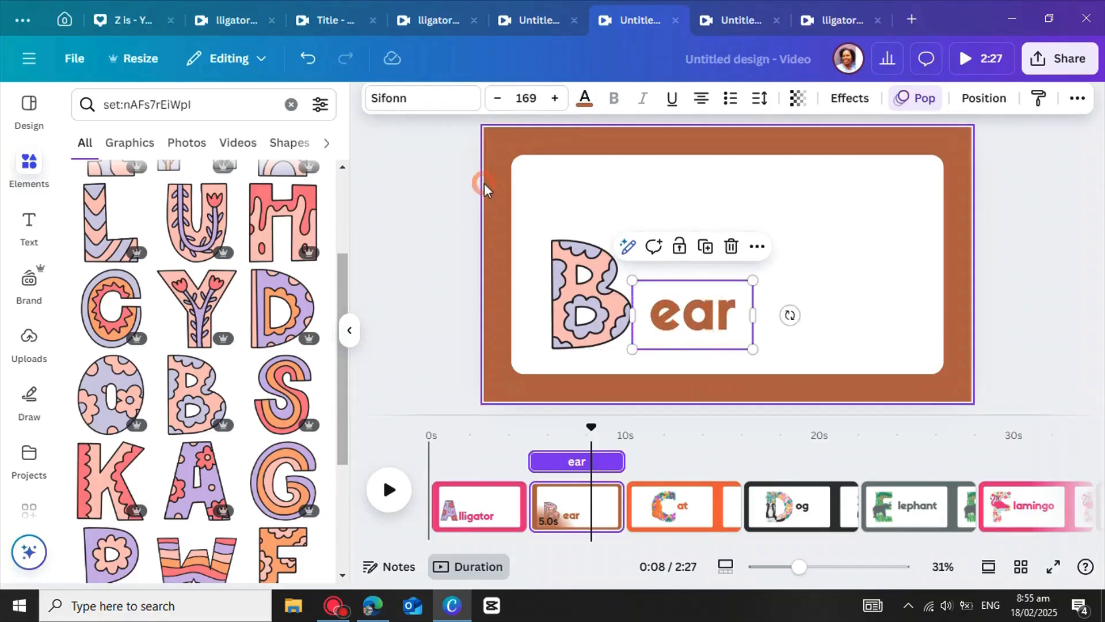
- Change the background color of the Bear page to the light purple document color #d0b8ed
click(483, 186)
click(624, 98)
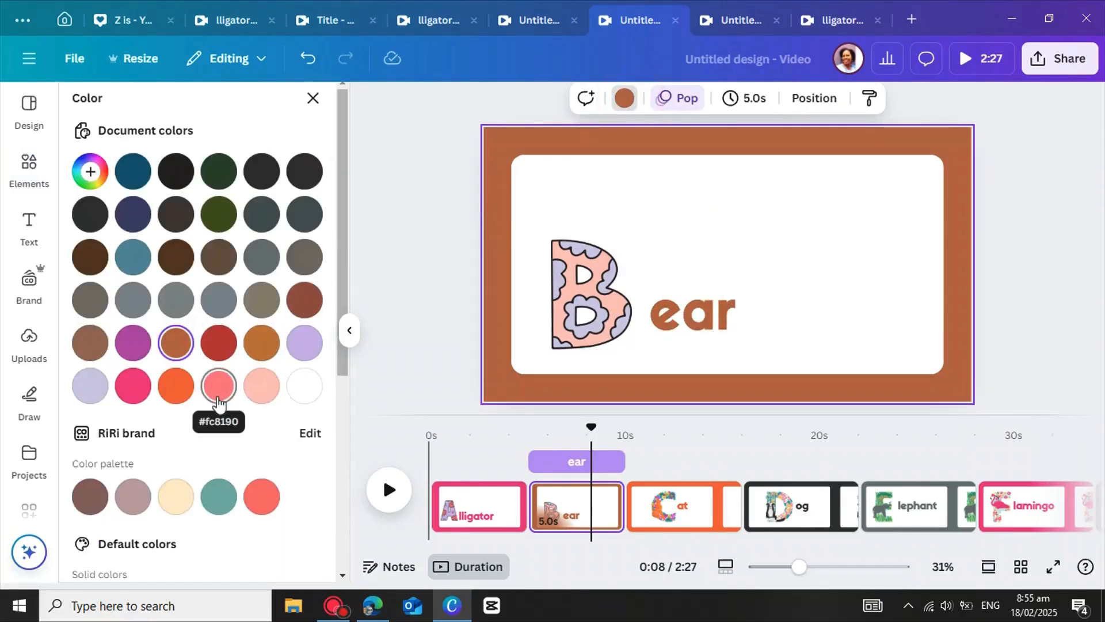
click(304, 344)
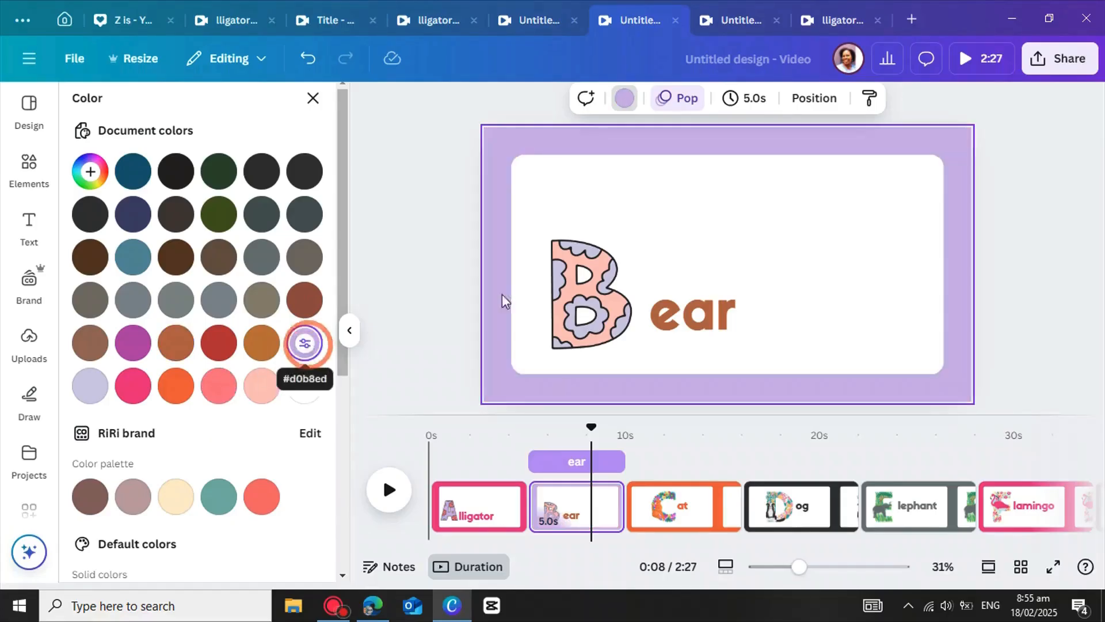
- Recolor the "ear" text with the light pink document color #ffc8c0
click(733, 323)
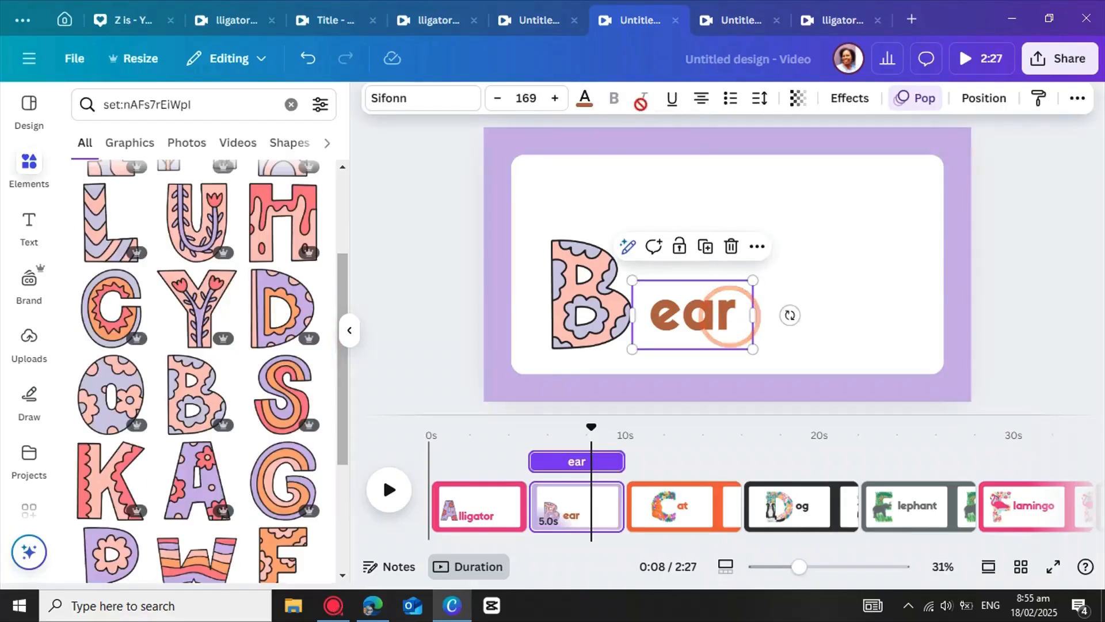
click(584, 102)
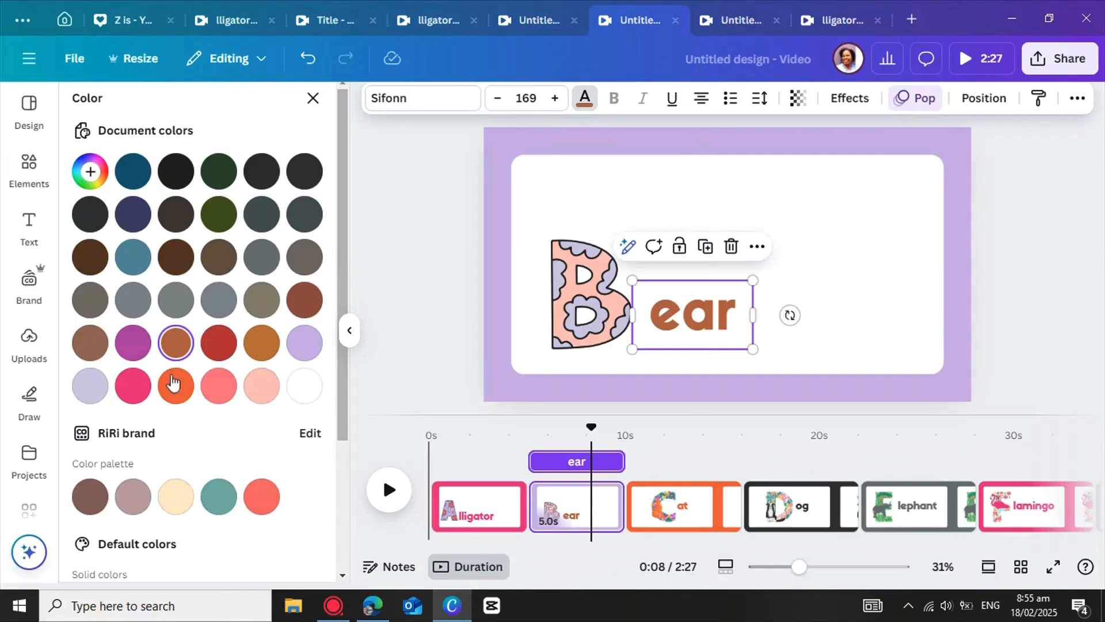
click(299, 347)
click(263, 389)
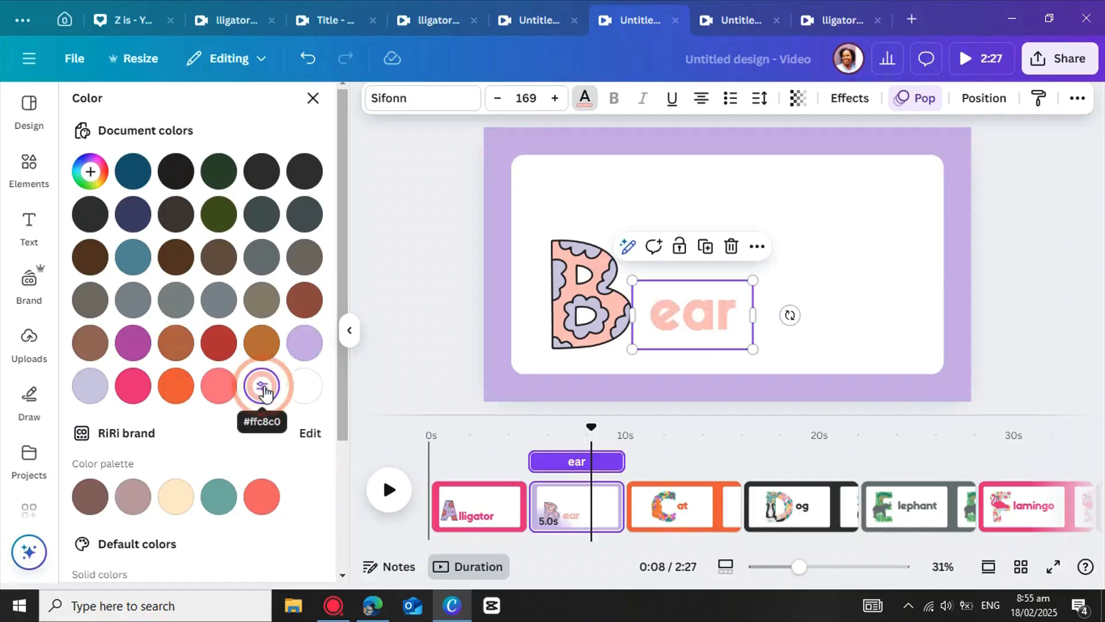
- Nudge the "ear" text slightly closer to the flower-patterned letter B on the Bear page
click(827, 318)
click(712, 316)
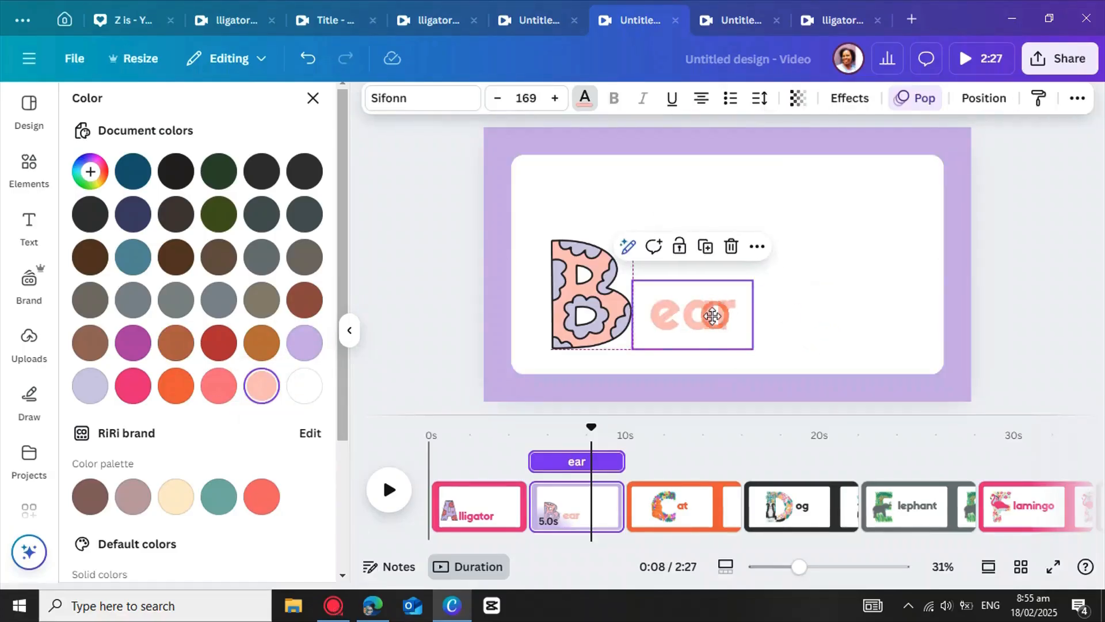
drag(713, 316, 705, 316)
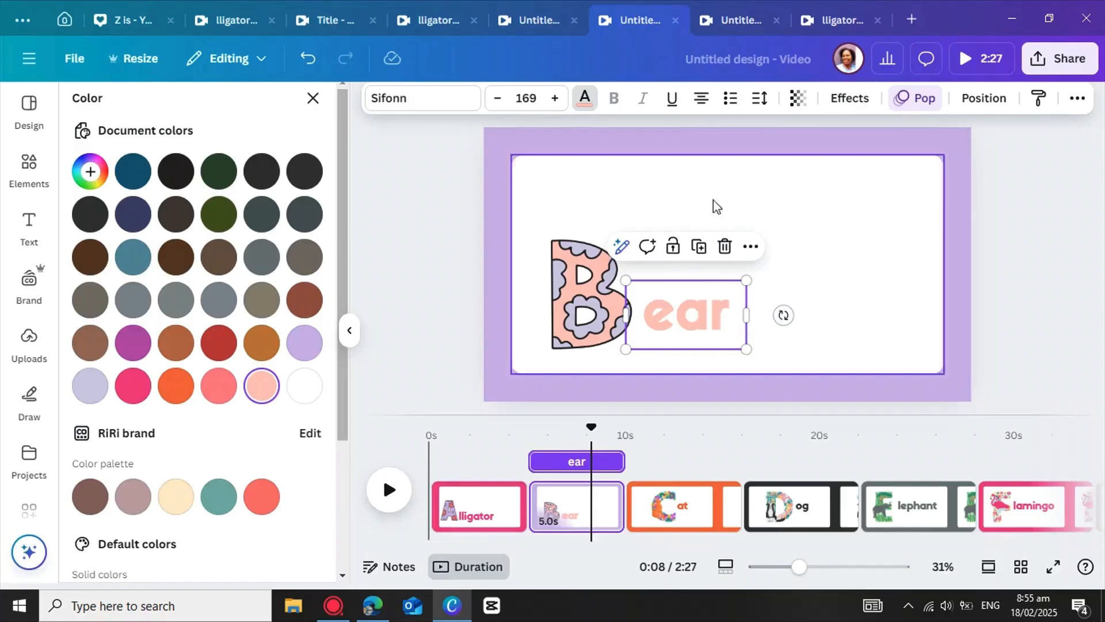
- Add the green alligator graphic from the recently used elements to the Alligator page, directly after the "lligator" text
click(477, 506)
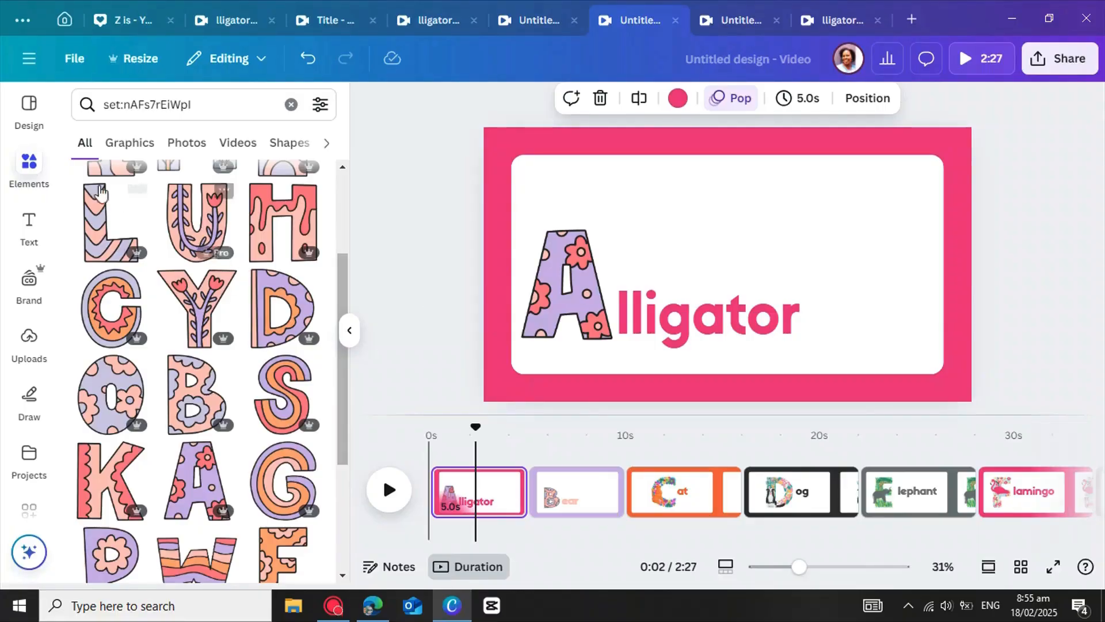
click(30, 168)
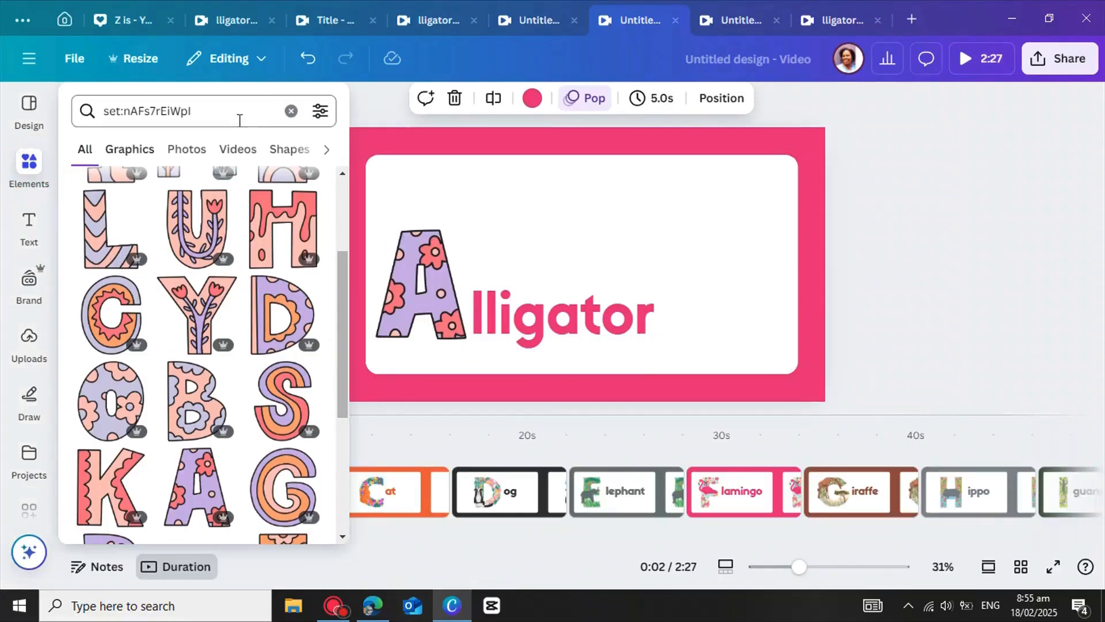
click(290, 110)
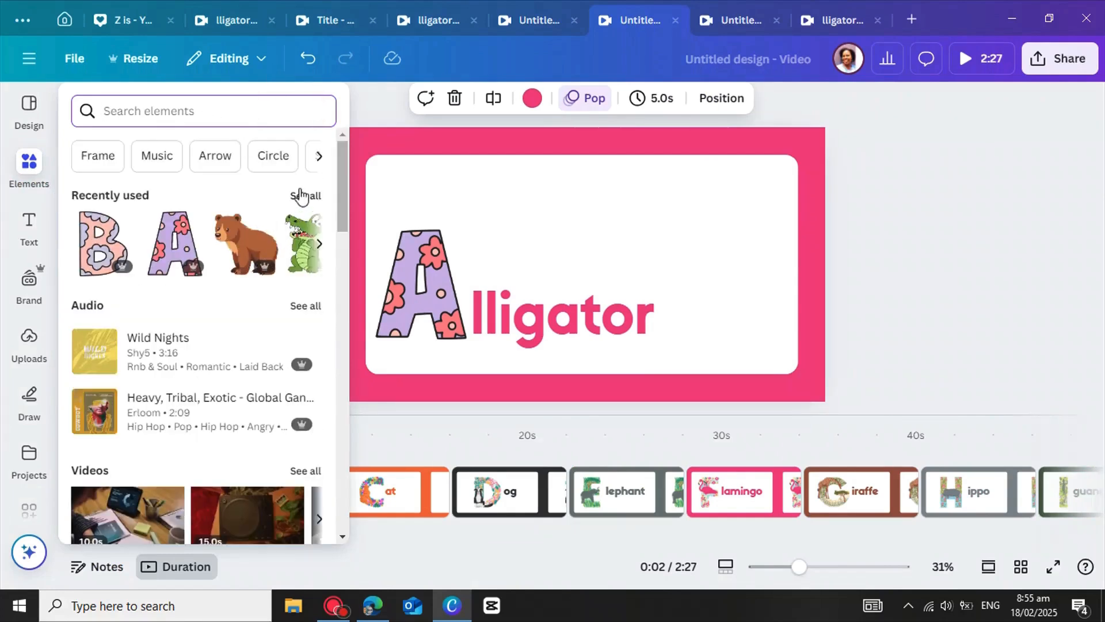
click(305, 197)
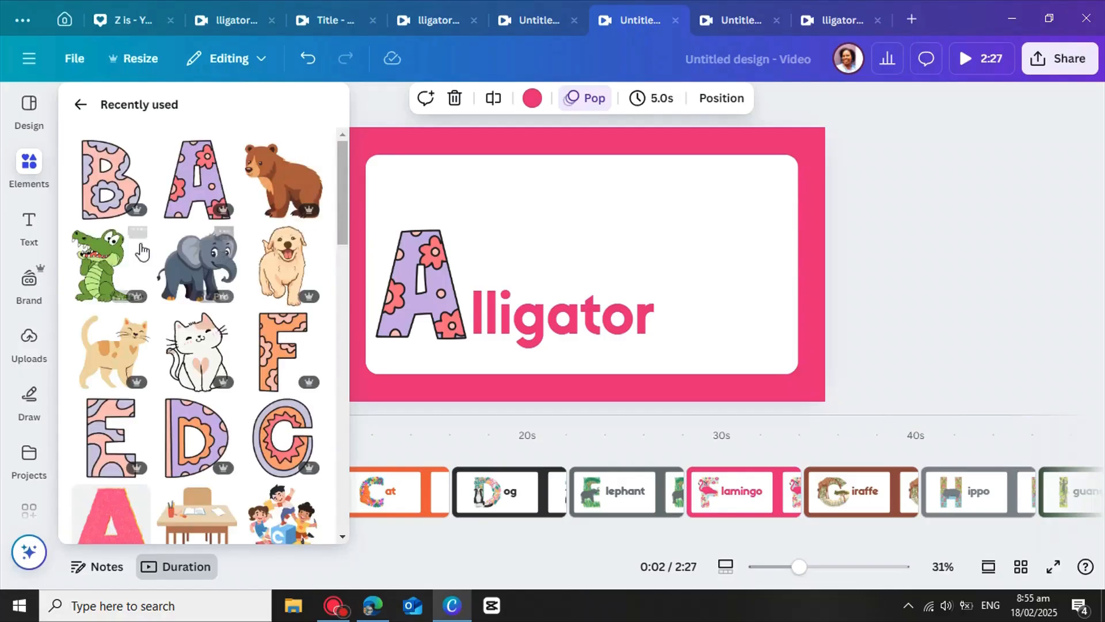
click(114, 263)
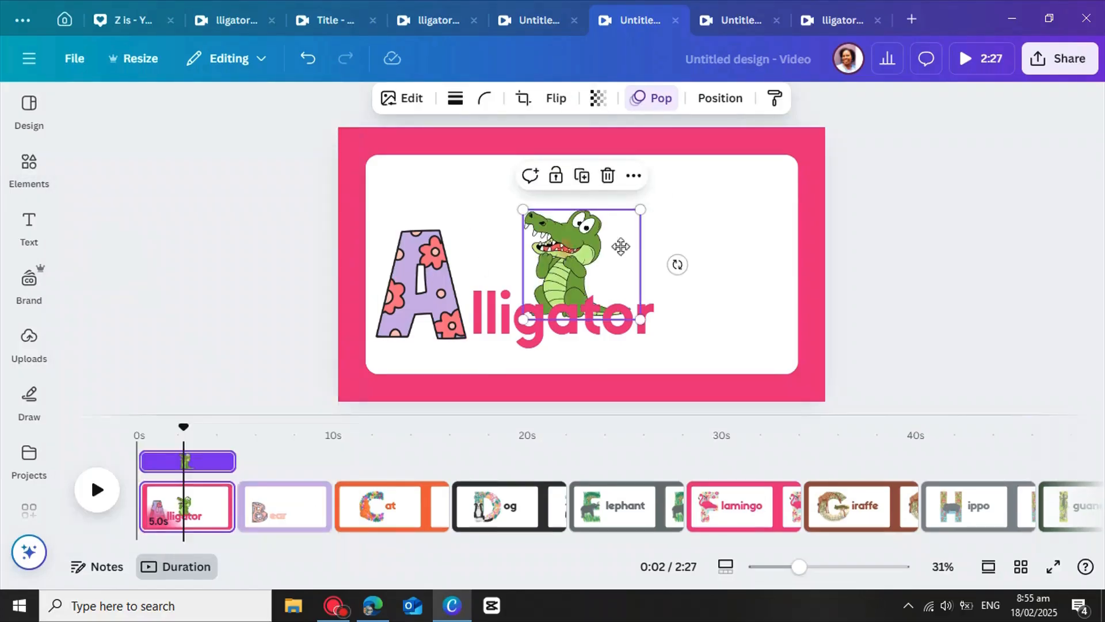
drag(620, 247, 701, 274)
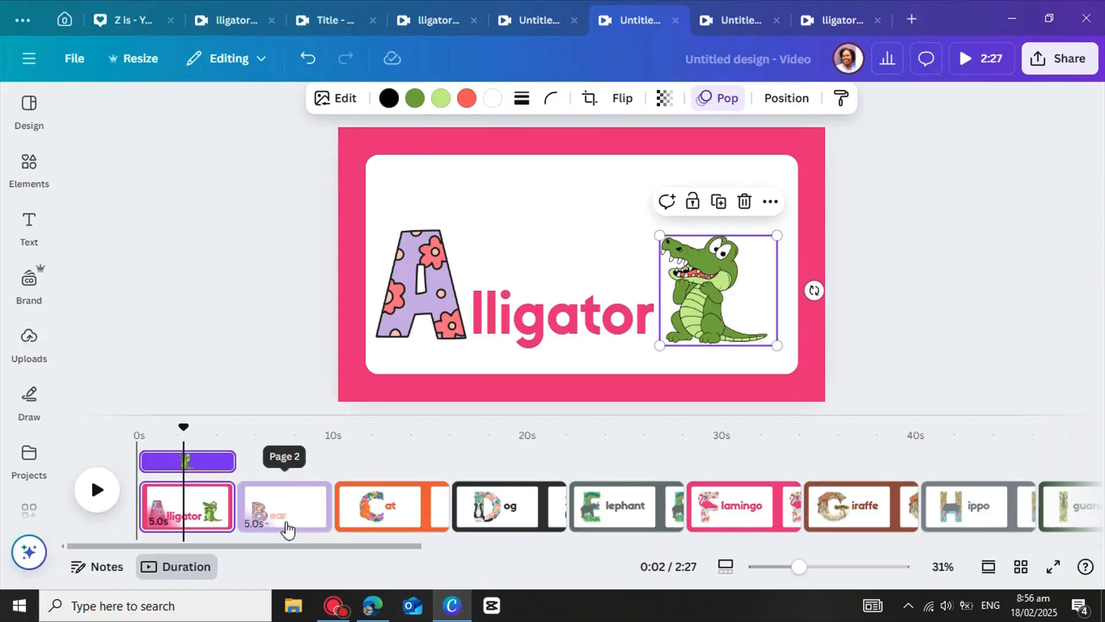
- Add the brown bear graphic from the recently used elements directly after the "ear" text on the Bear page, and open the Cat page
click(286, 521)
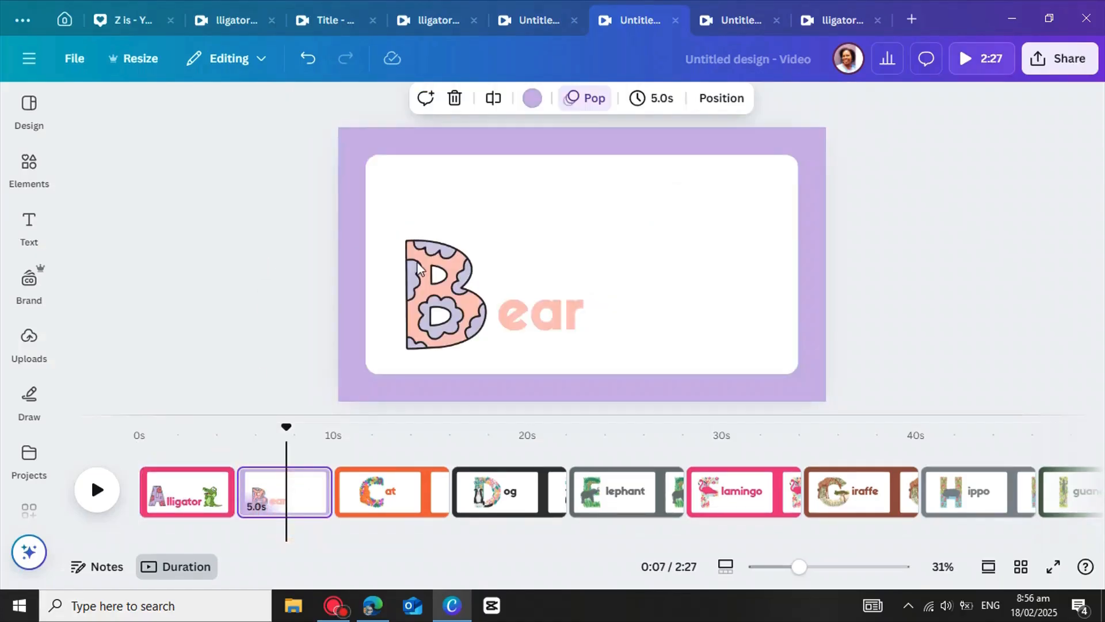
click(17, 176)
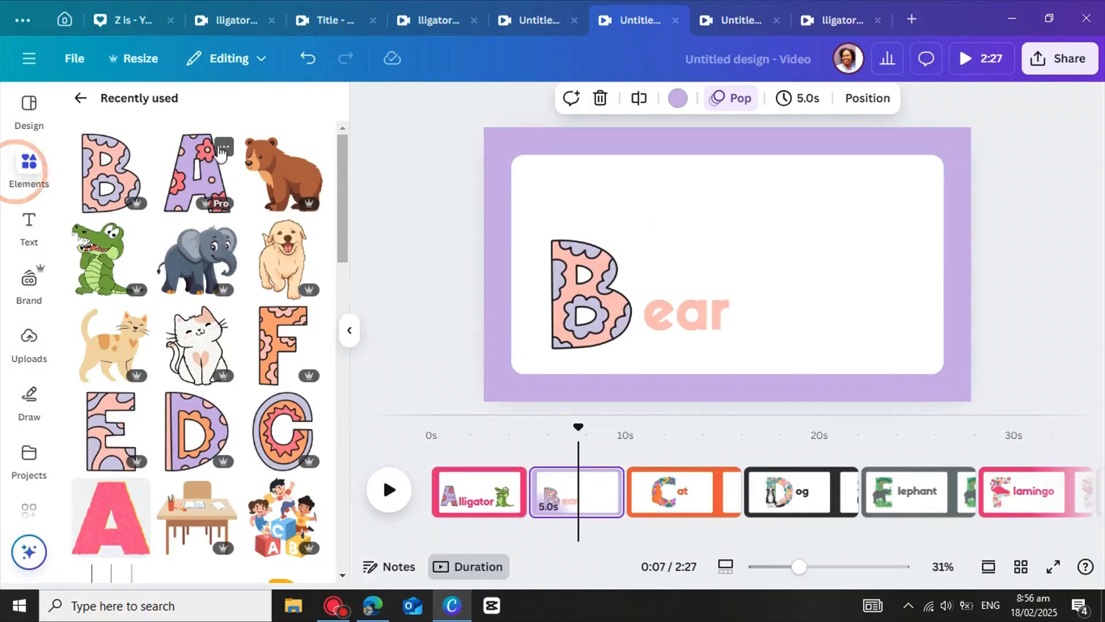
click(289, 173)
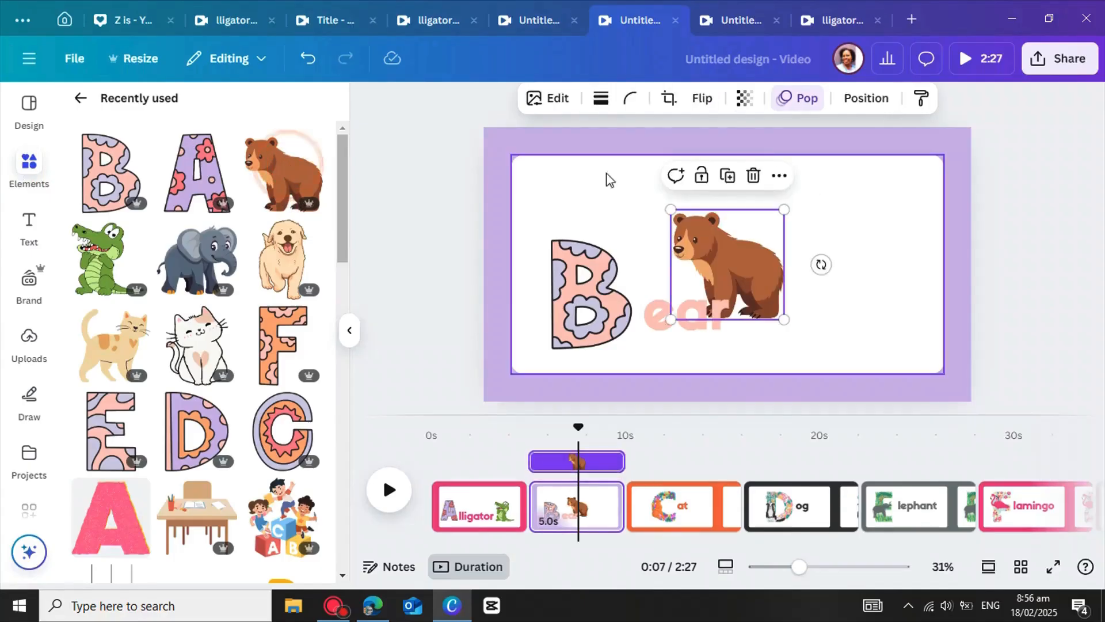
drag(742, 252, 808, 270)
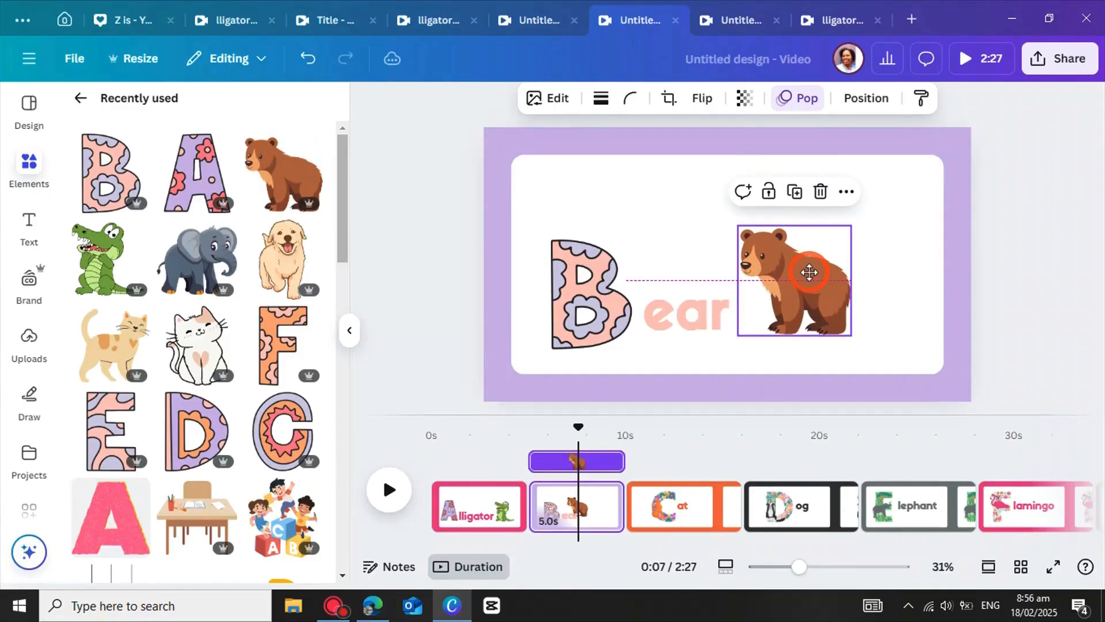
click(668, 527)
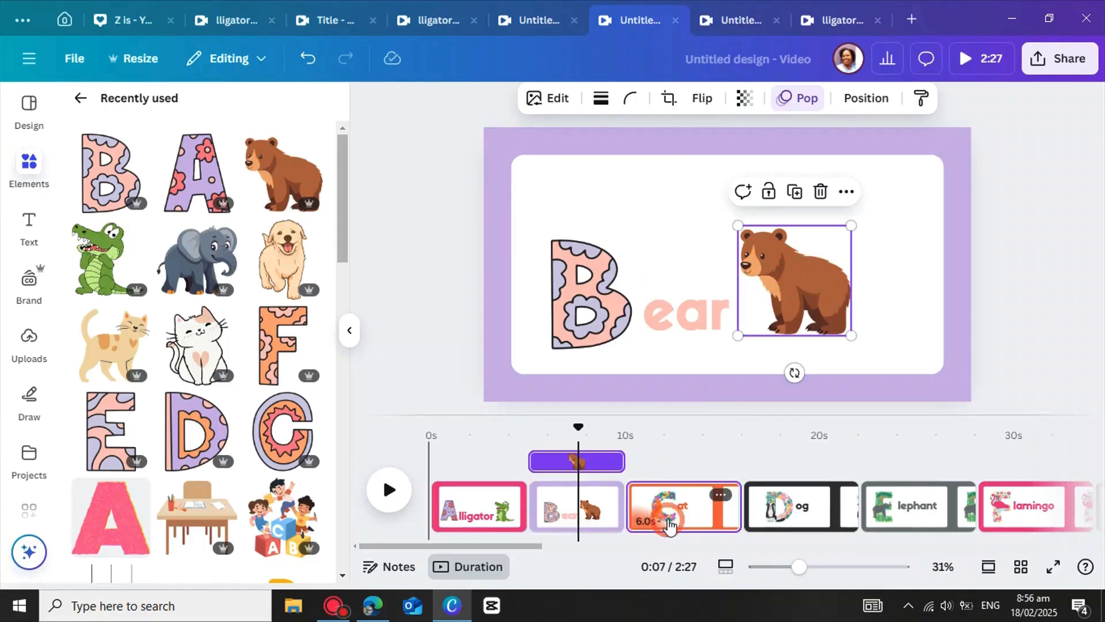
- Move the "lephant" text lower beside the letter E on the Elephant page
click(642, 269)
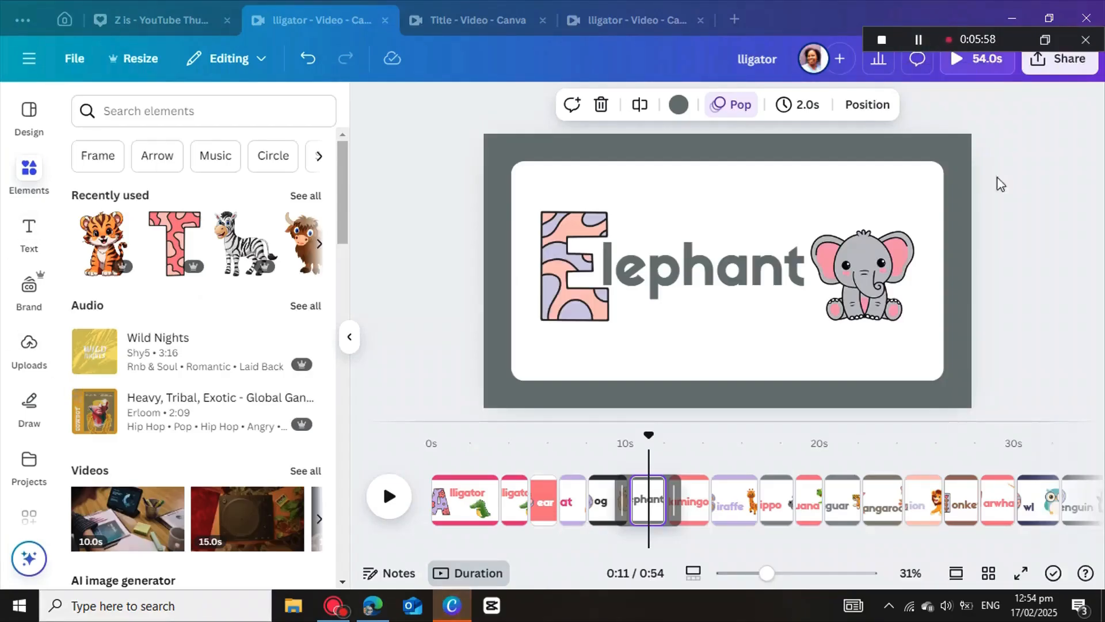
click(693, 277)
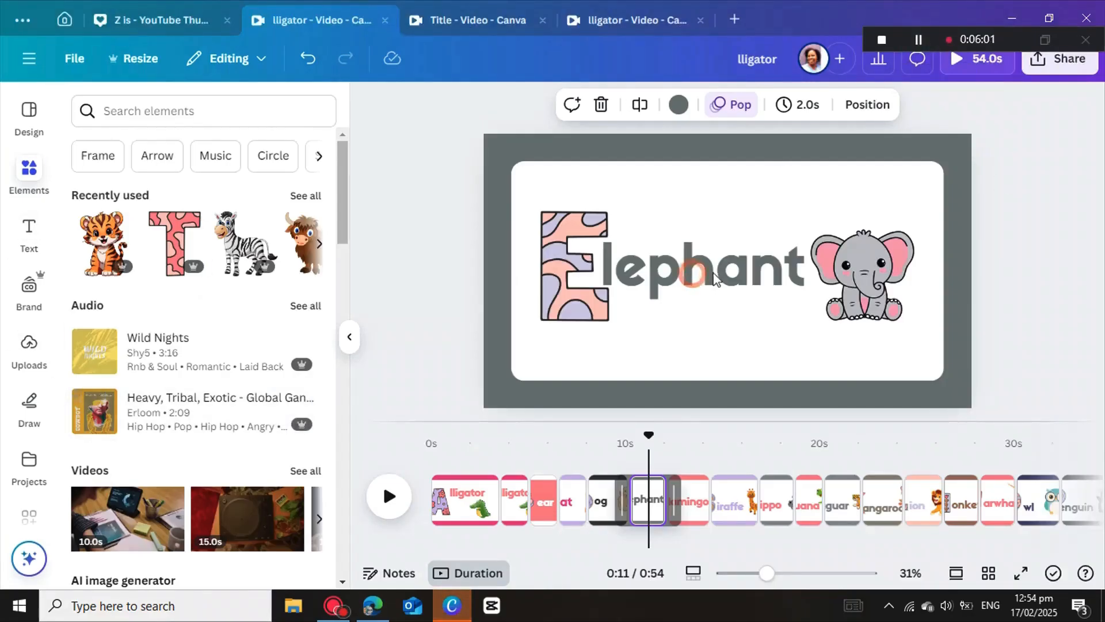
drag(715, 271, 719, 294)
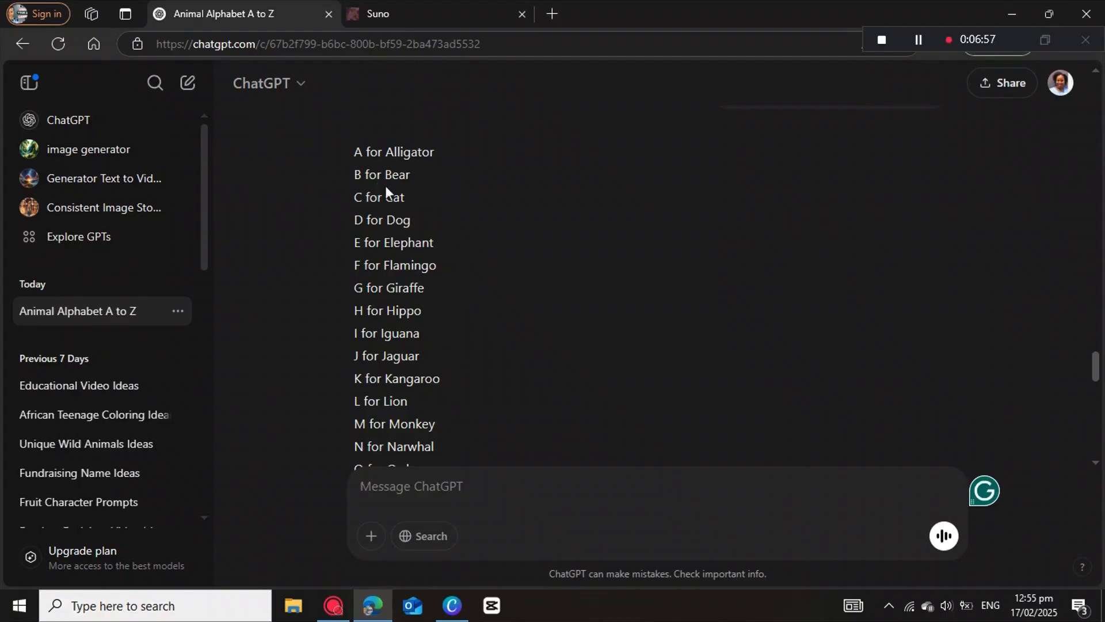
- Copy the full A to Z animal list from the ChatGPT answer and paste it as the custom song lyrics in Suno
scroll(396, 260, down, 6)
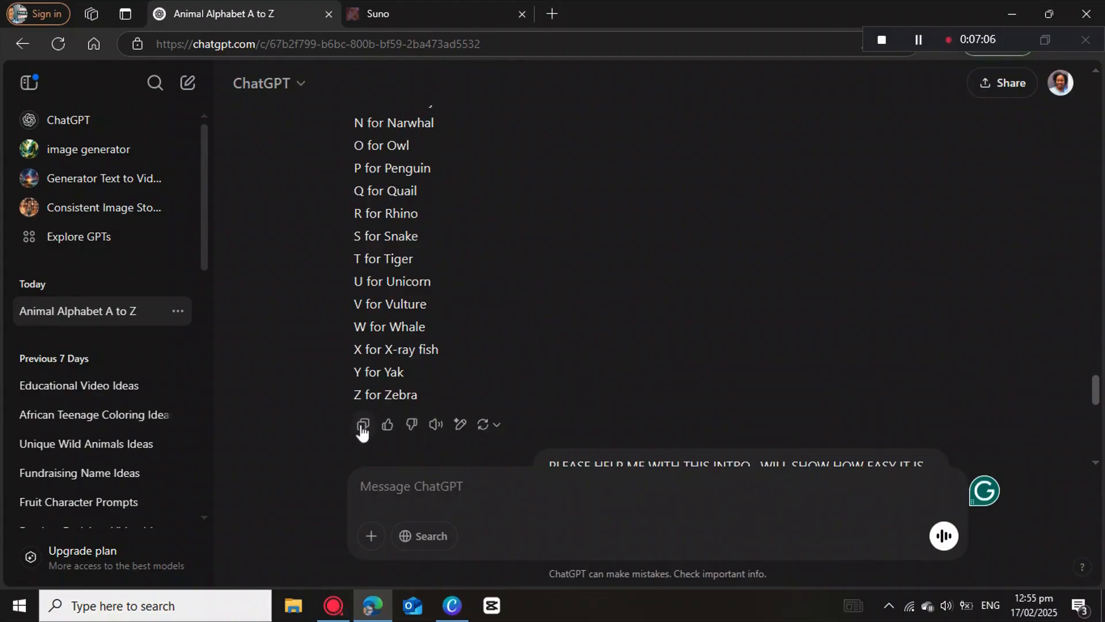
click(362, 426)
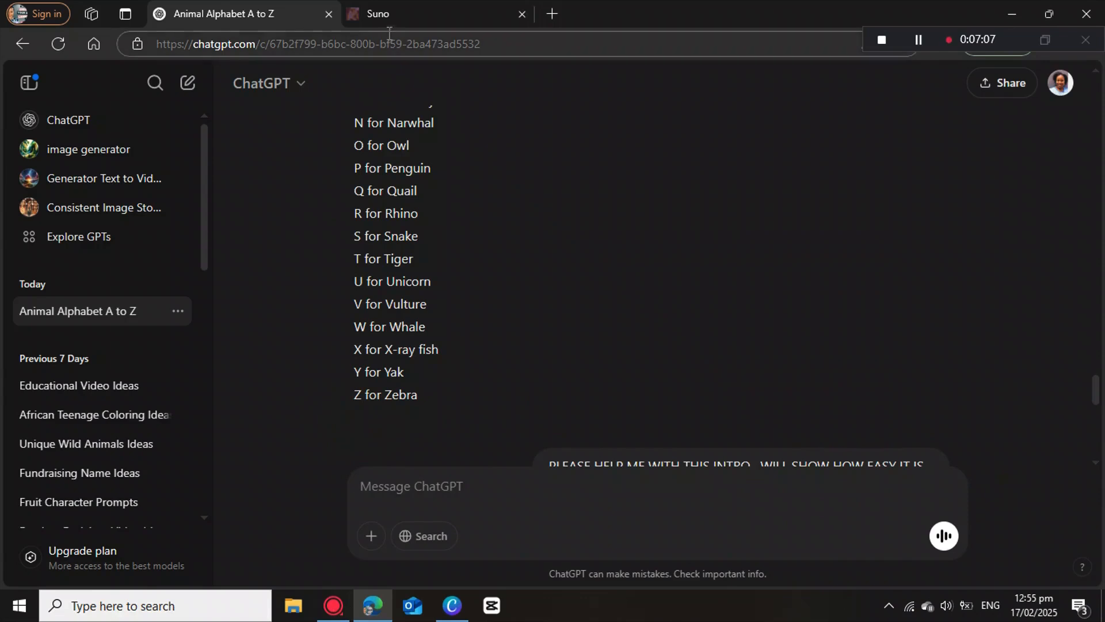
click(401, 11)
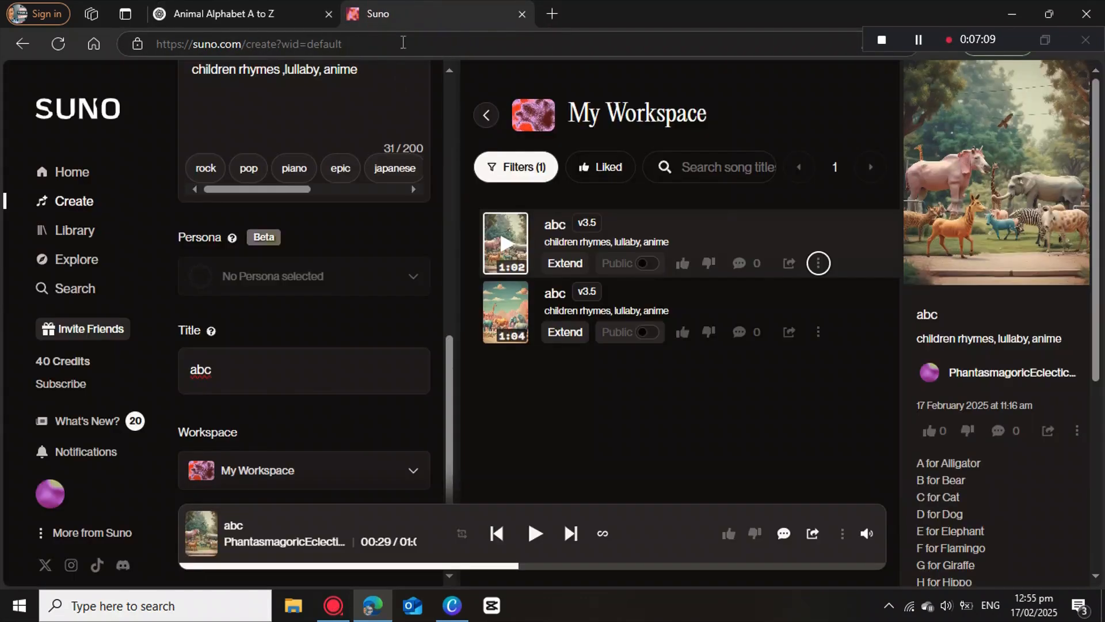
scroll(261, 230, up, 5)
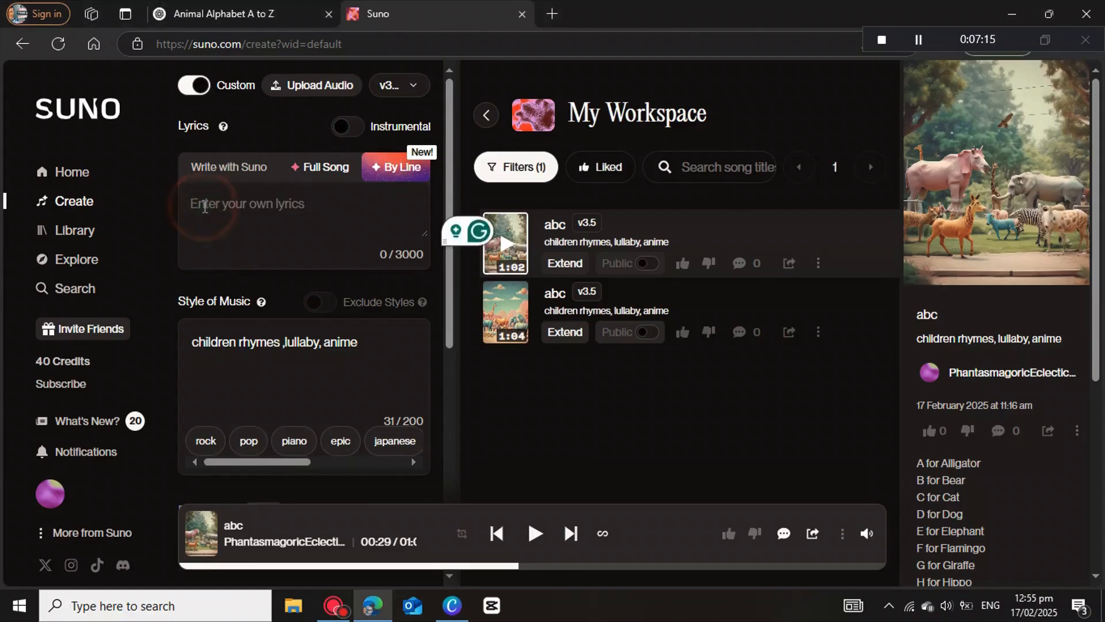
right_click(203, 206)
click(248, 332)
- Review the pasted lyrics, music style and title, and generate the "abc" song in My Workspace
scroll(274, 289, down, 3)
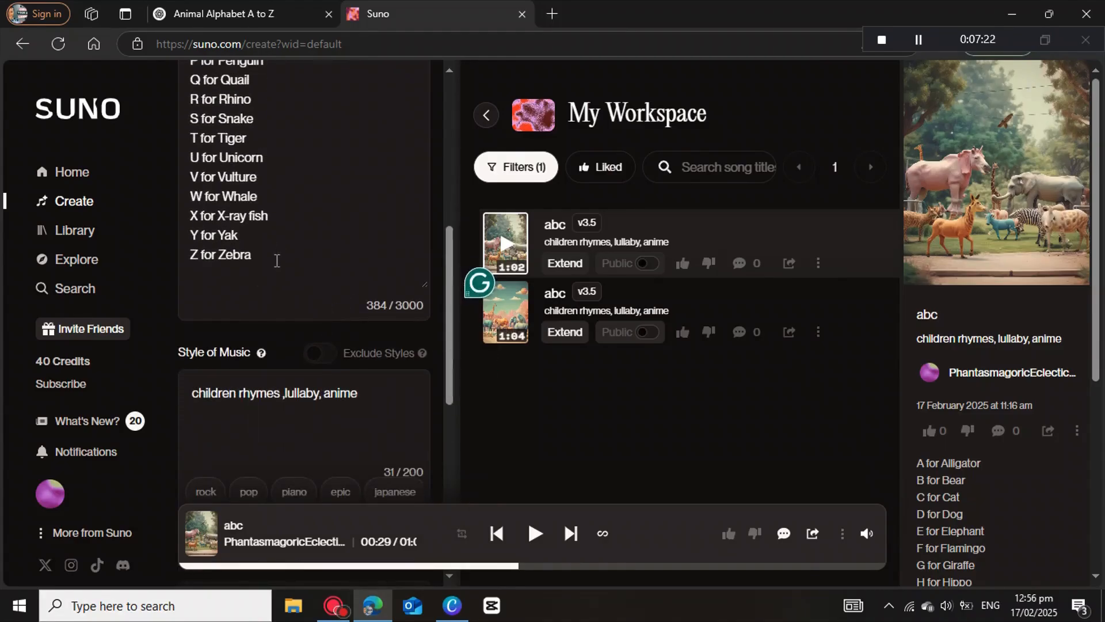
scroll(275, 260, down, 3)
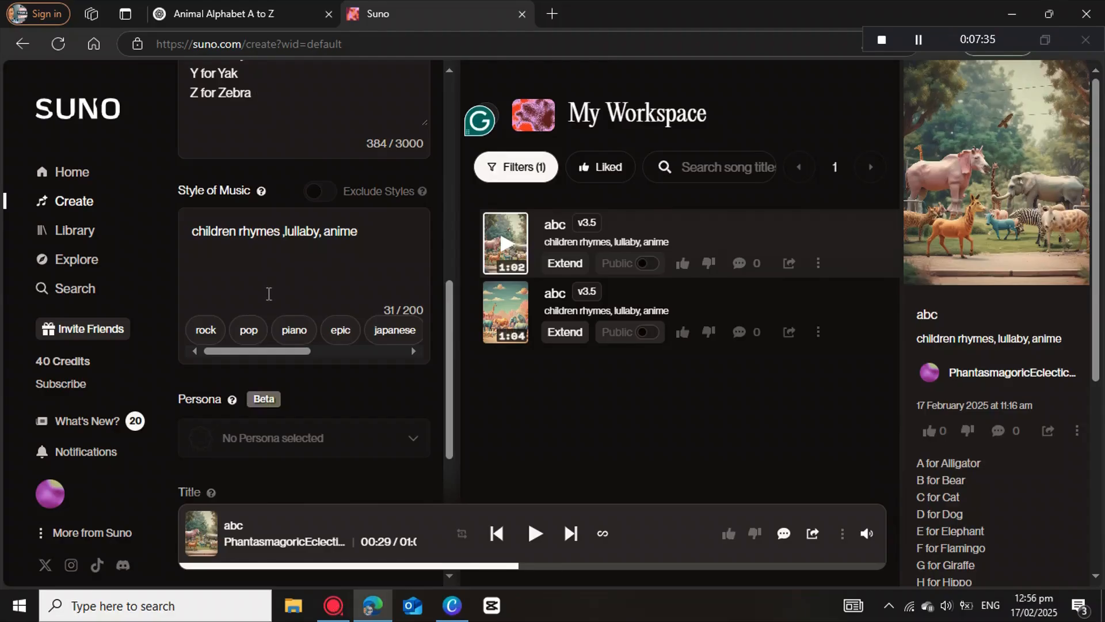
scroll(268, 293, down, 4)
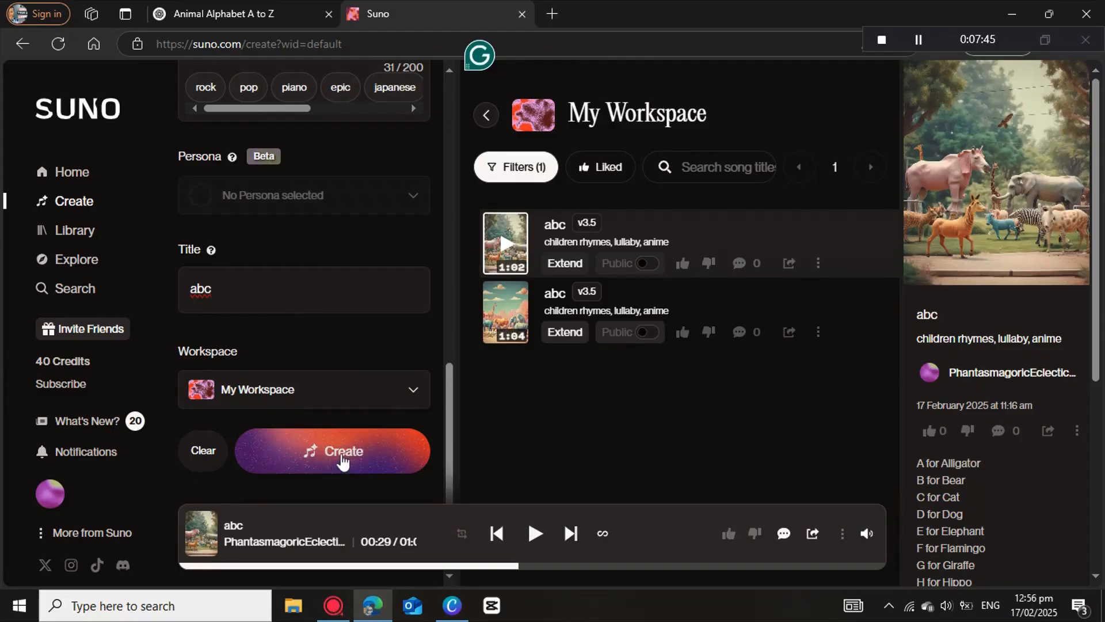
scroll(343, 460, up, 5)
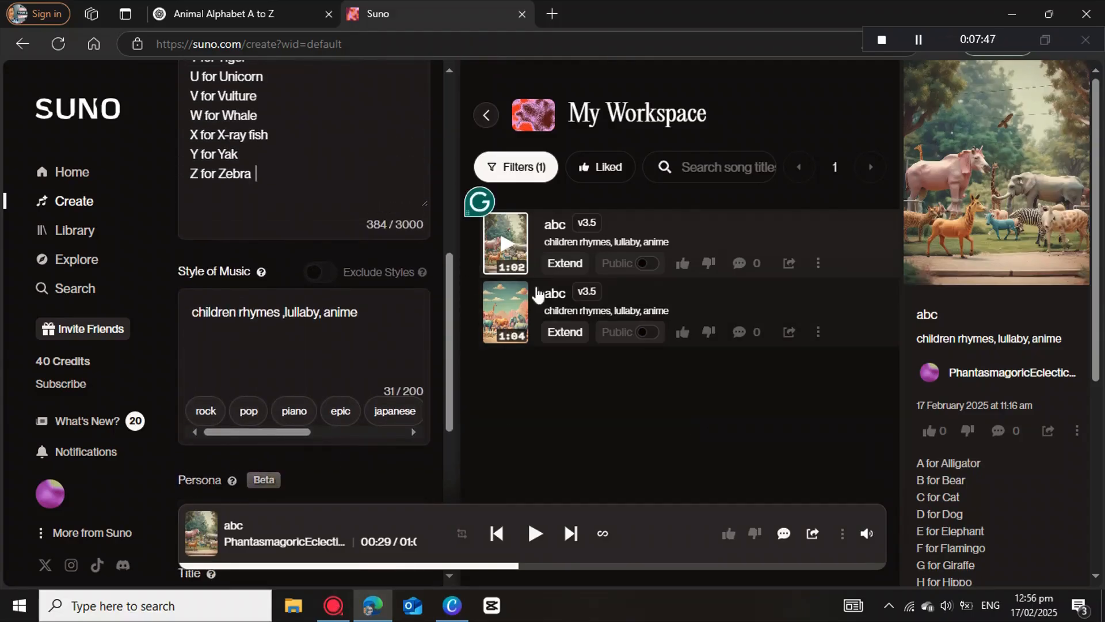
scroll(380, 387, down, 4)
scroll(380, 387, down, 3)
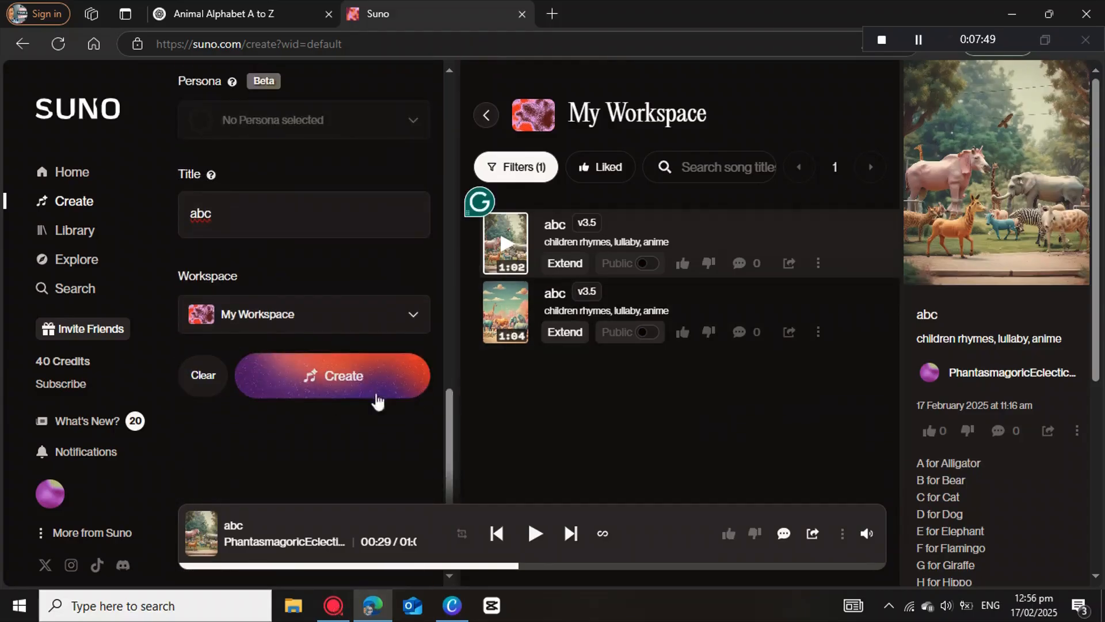
click(341, 379)
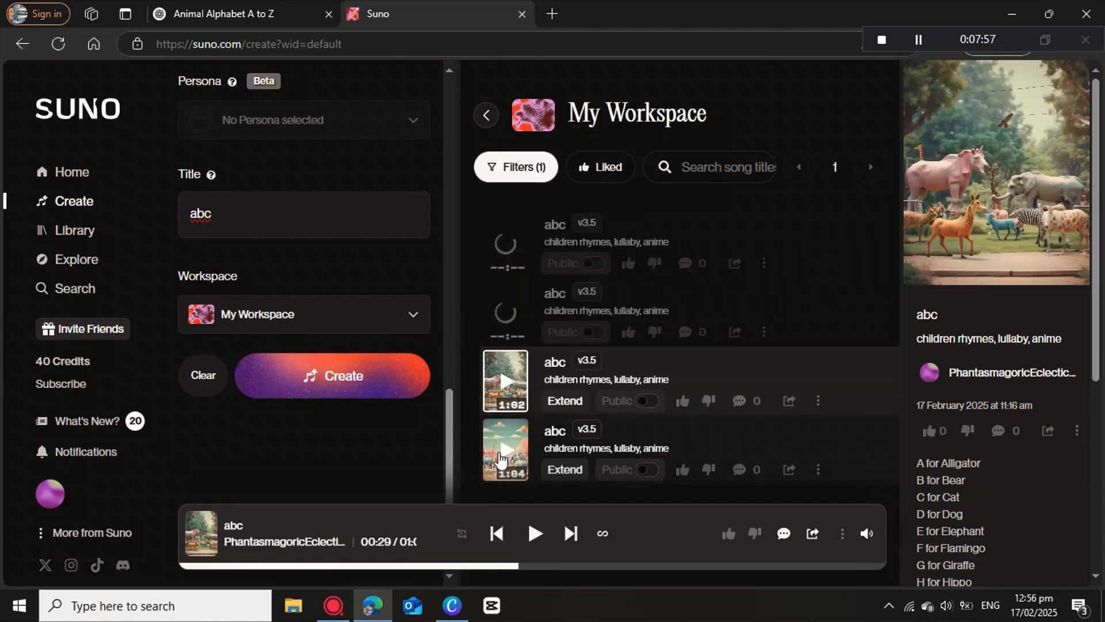
- Listen to the two earlier "abc" songs in the workspace, the 1:04 version and the 1:02 version
click(499, 459)
click(500, 458)
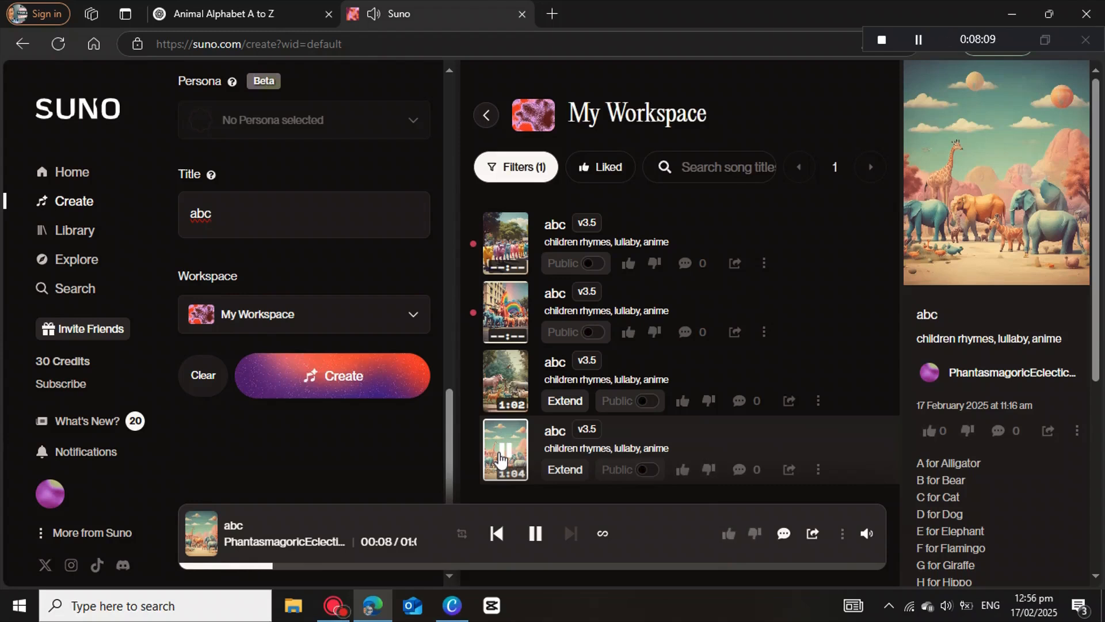
click(501, 383)
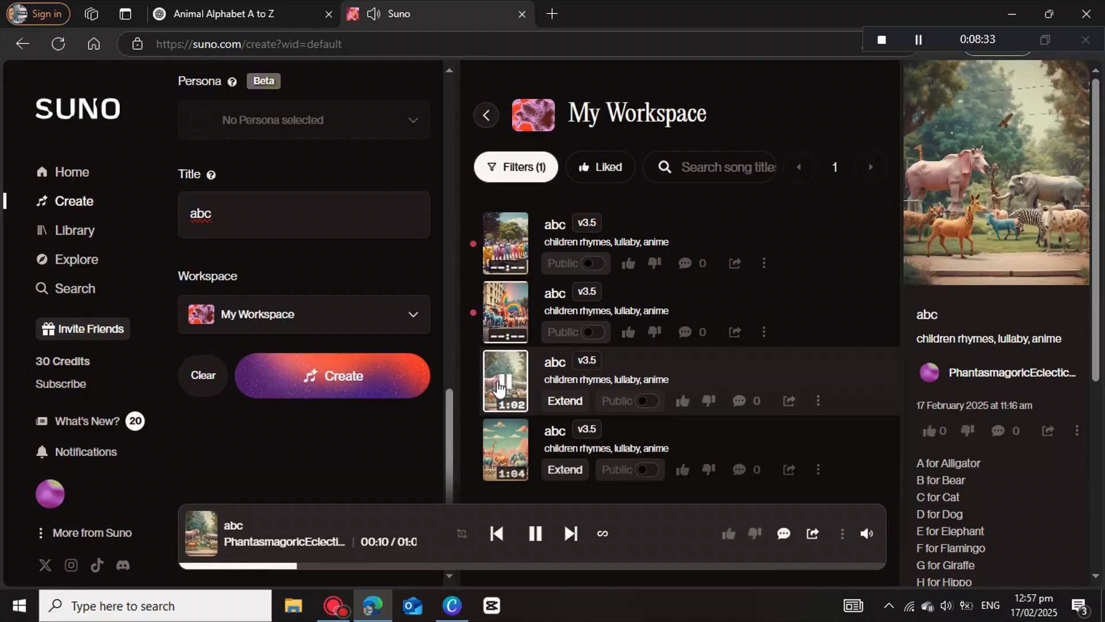
click(502, 383)
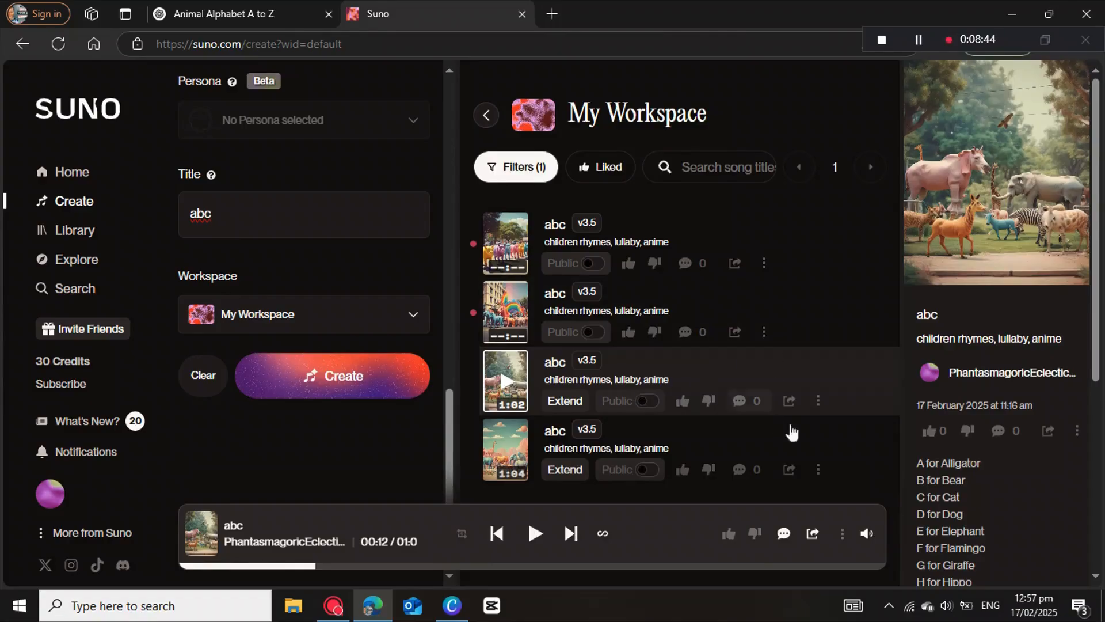
- Download the 1:02 "abc" song as MP3 audio
click(818, 403)
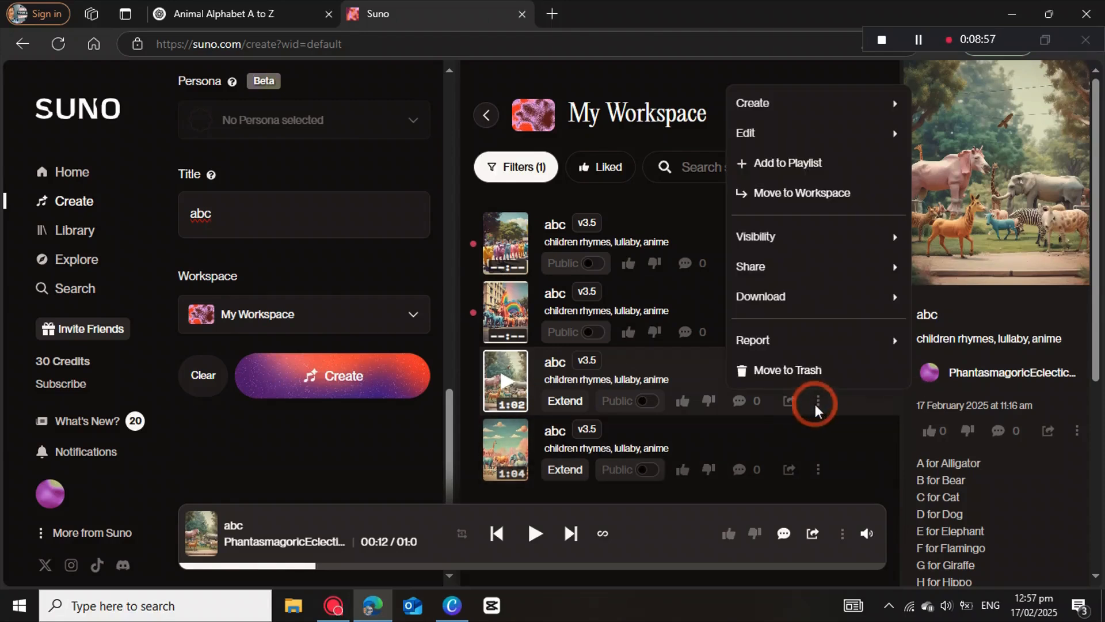
mouse_move(765, 290)
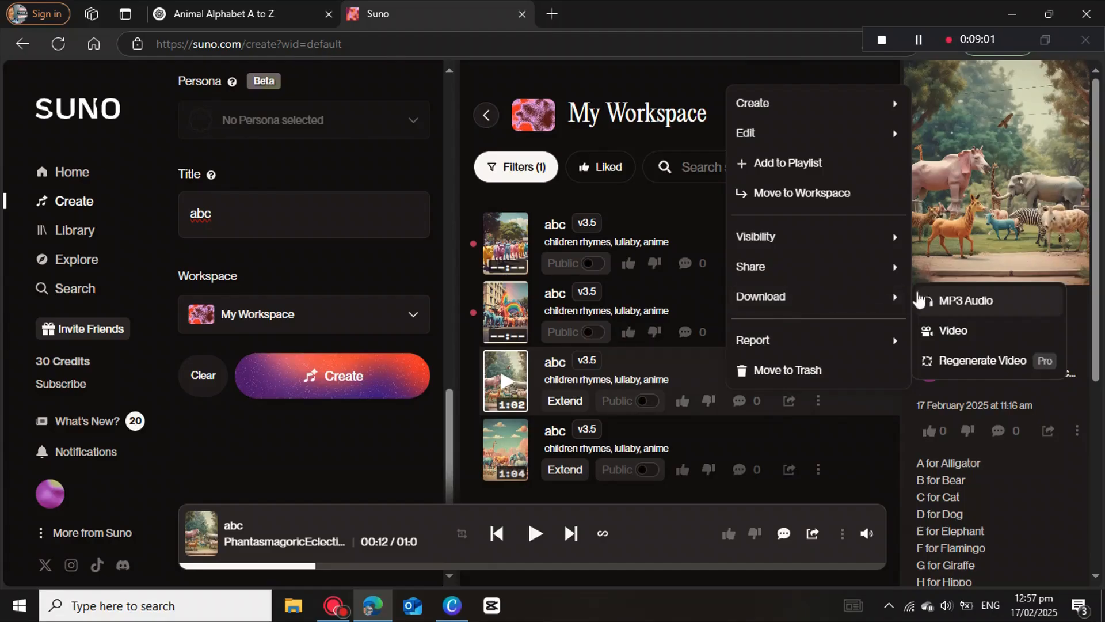
click(956, 307)
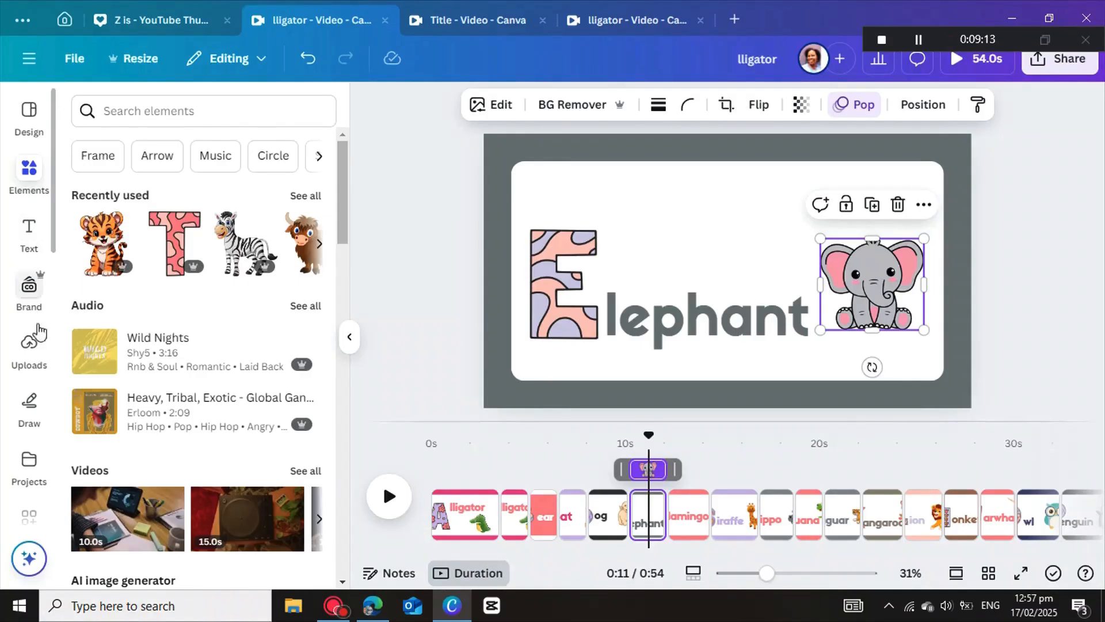
- Open the uploads in the Canva project and look in the Downloads folder for the abc MP3 without uploading a file
click(35, 366)
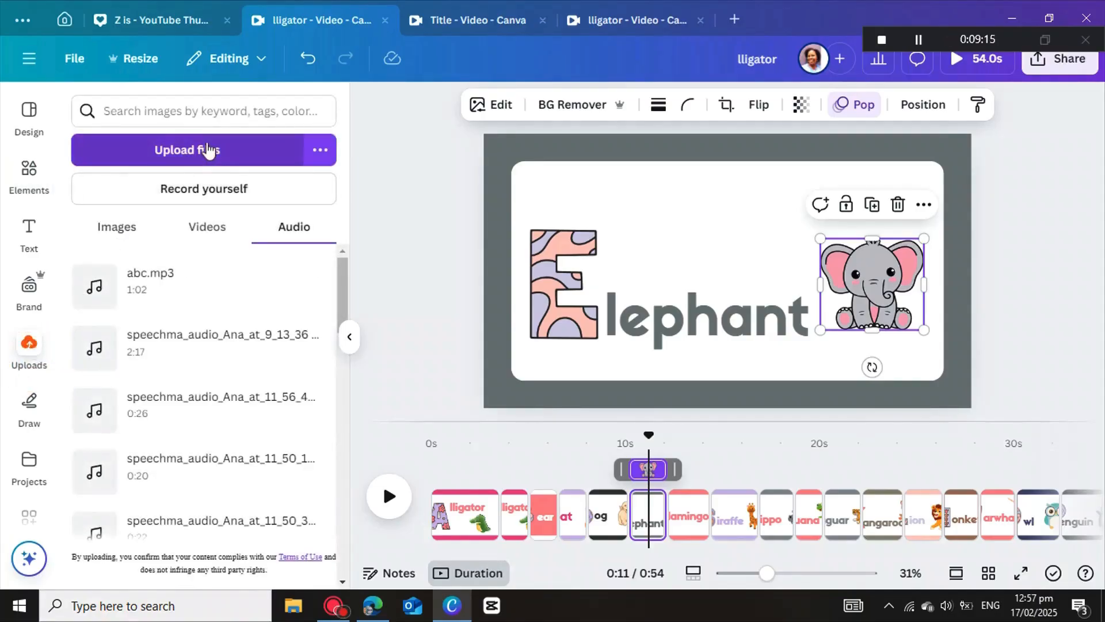
click(210, 154)
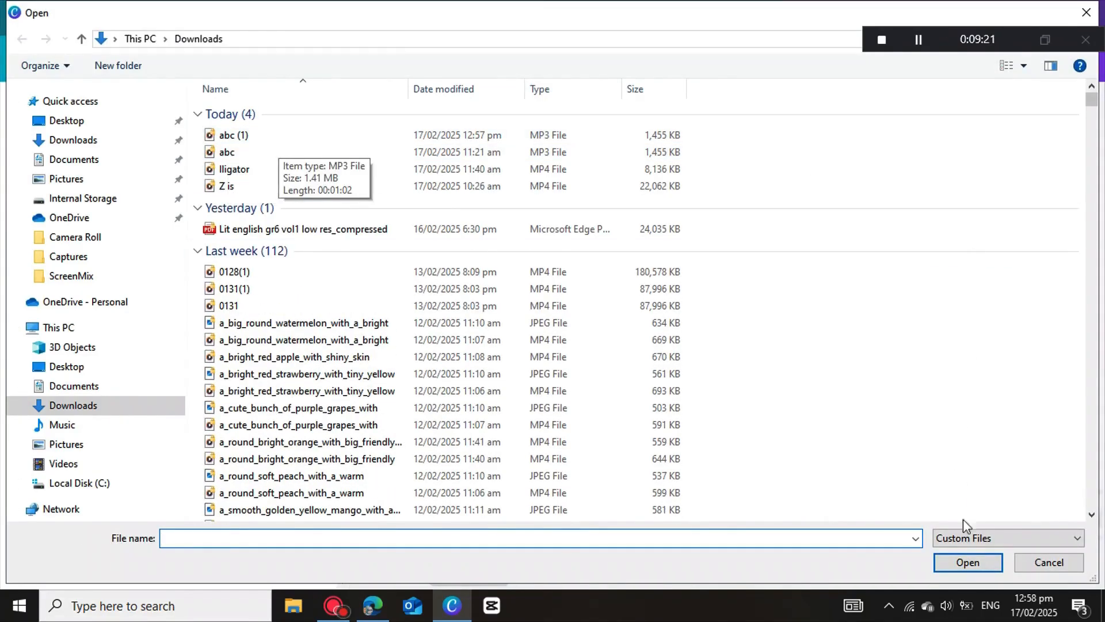
click(1049, 562)
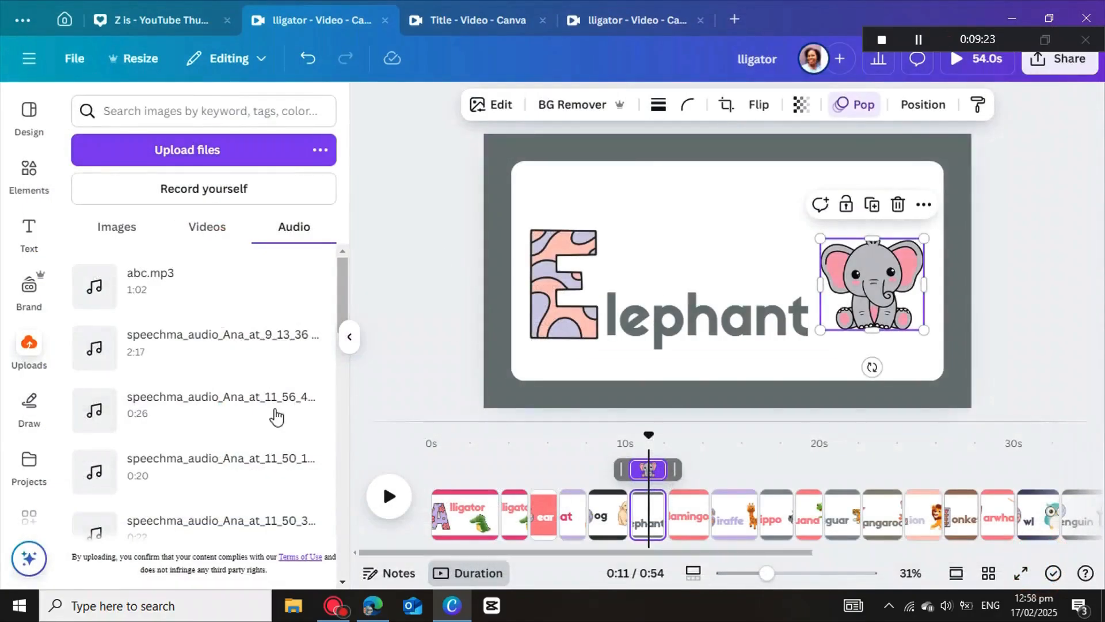
- Add the uploaded abc.mp3 song to the timeline from 0s and play the opening pages to check the sync
drag(180, 305, 427, 542)
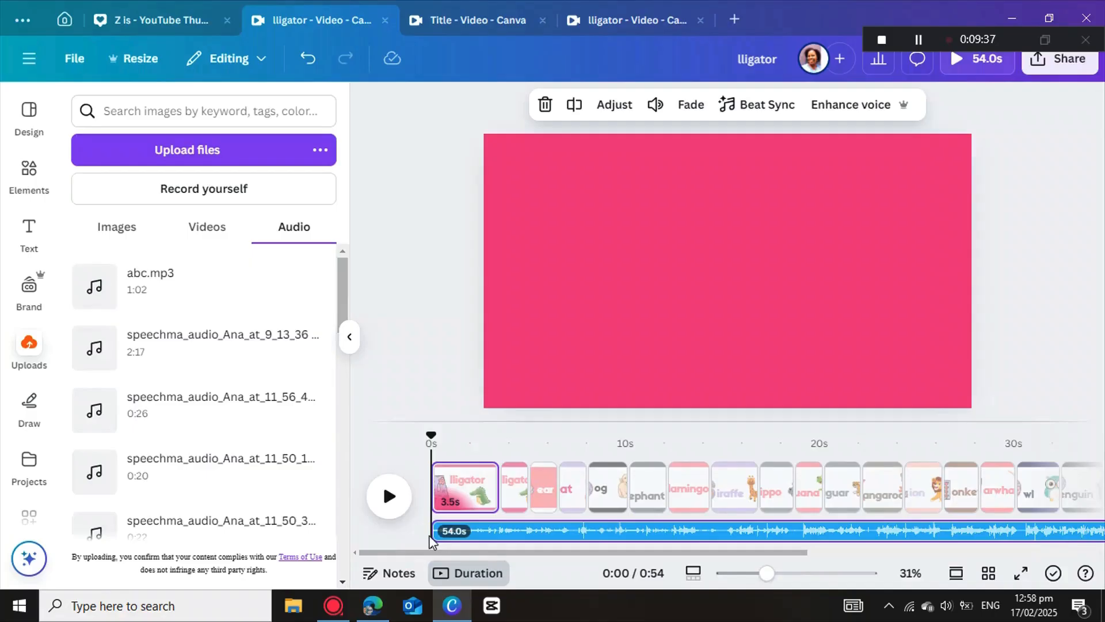
mouse_move(499, 551)
mouse_down()
mouse_move(632, 571)
mouse_move(794, 568)
mouse_move(748, 581)
mouse_move(506, 578)
mouse_up()
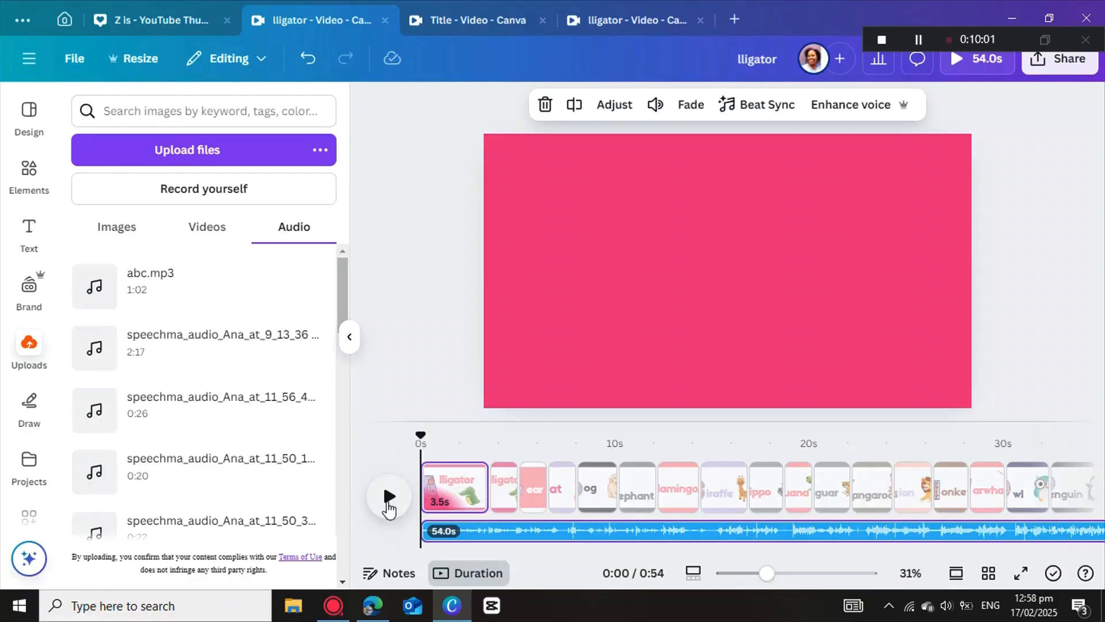
click(387, 502)
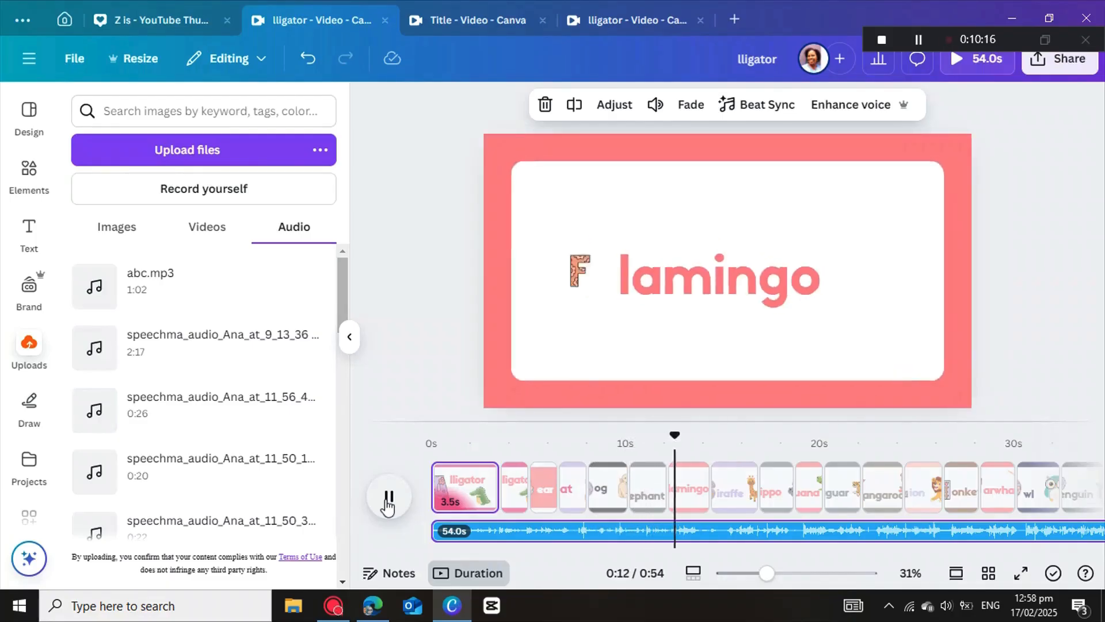
click(389, 498)
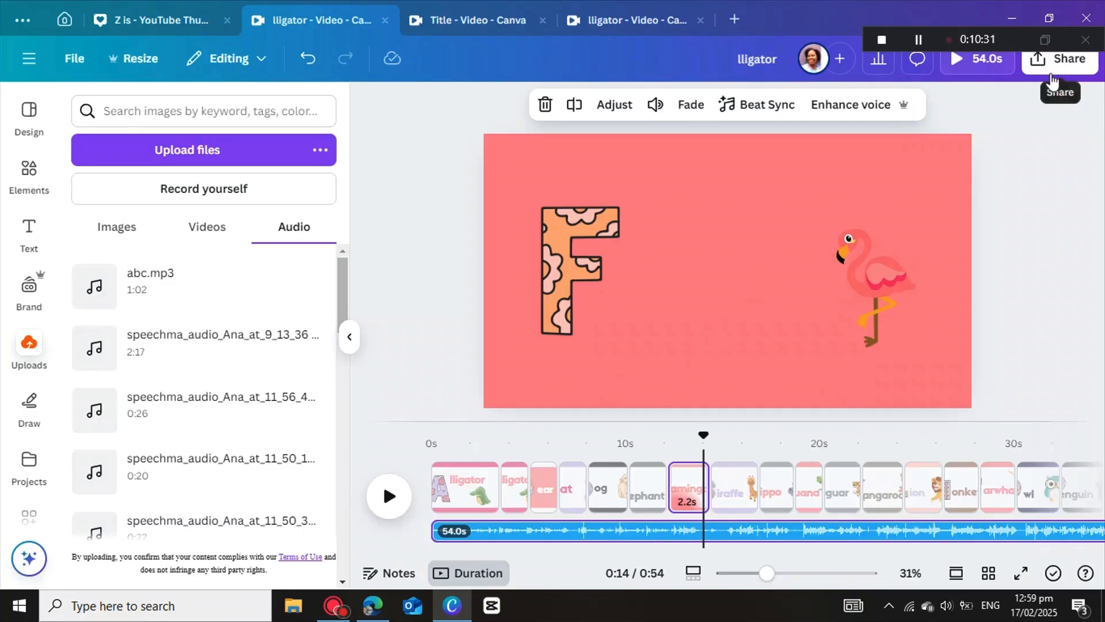
- Open the download options for the 54-second alphabet video
click(1060, 58)
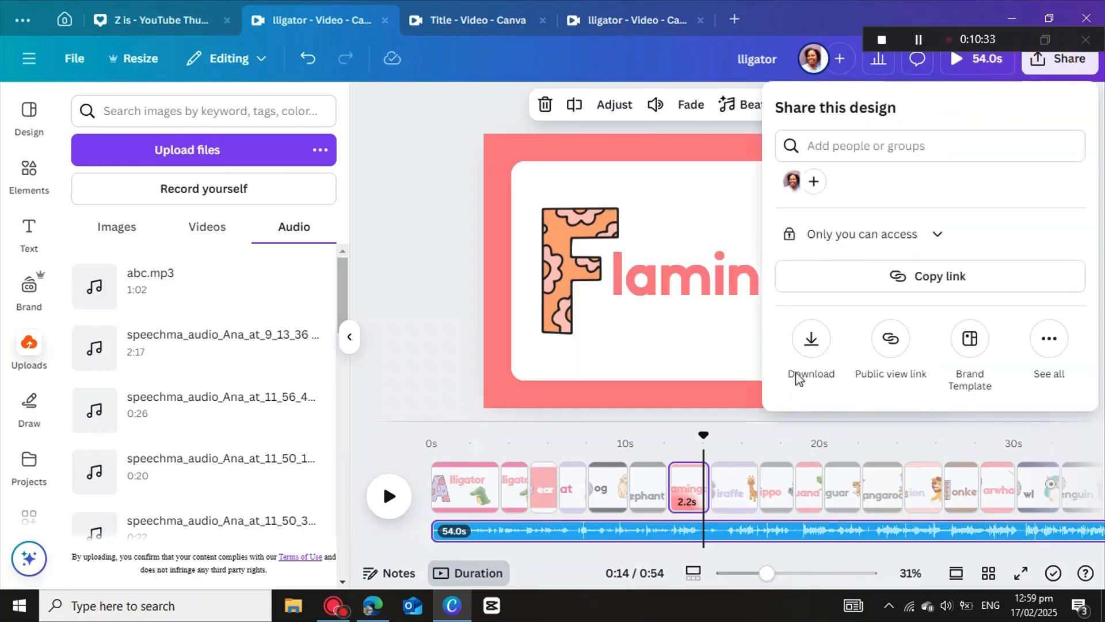
click(810, 338)
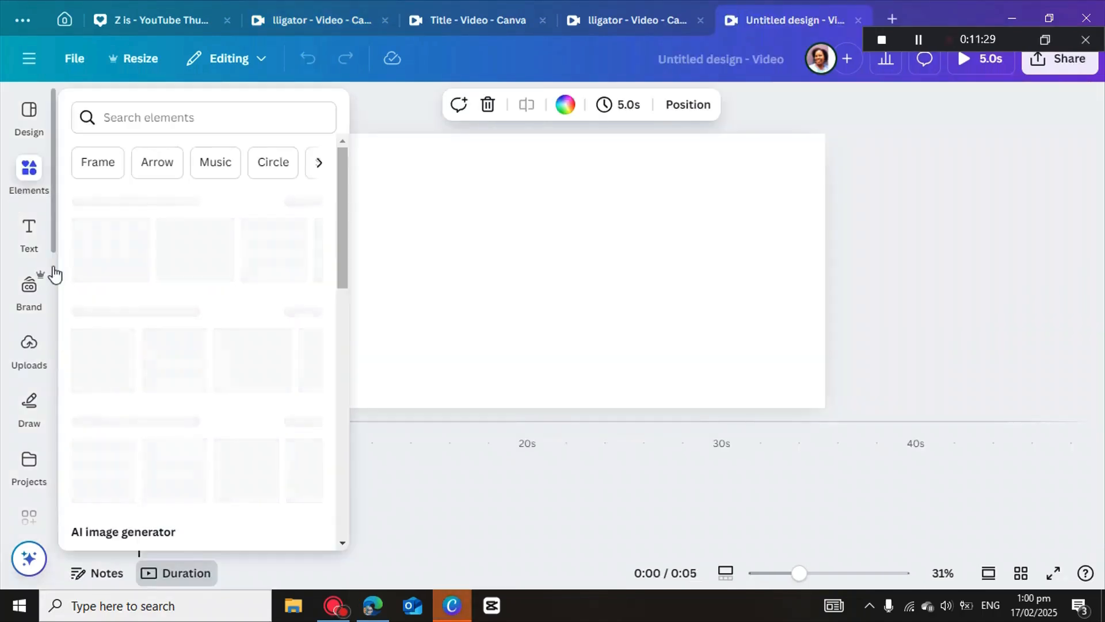
- Open the uploads in the blank video design and start uploading the exported alphabet video
click(28, 288)
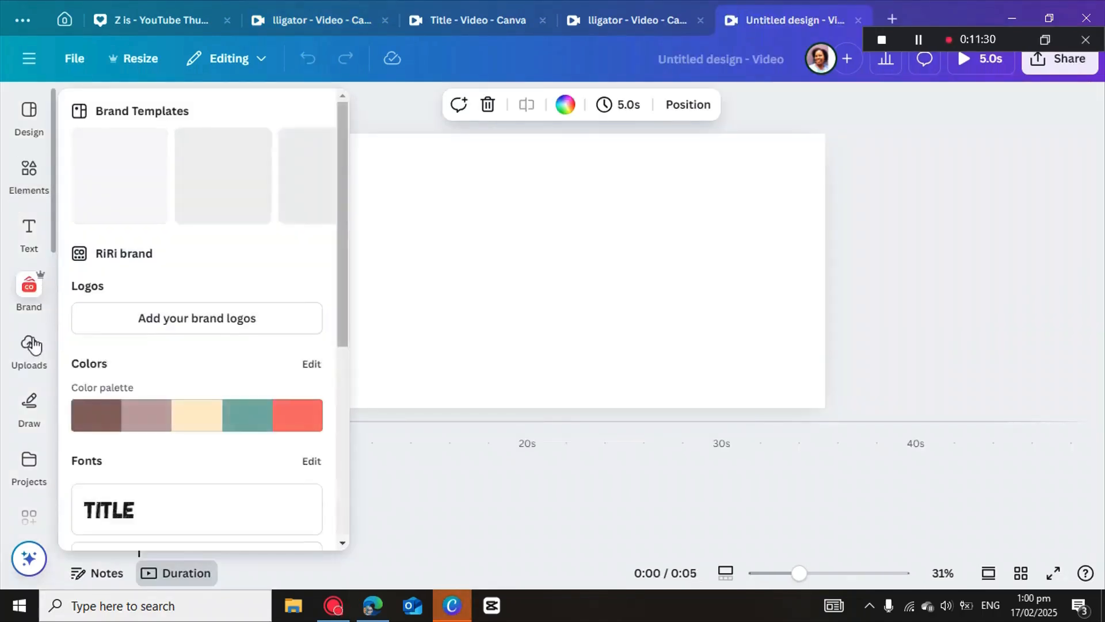
click(28, 360)
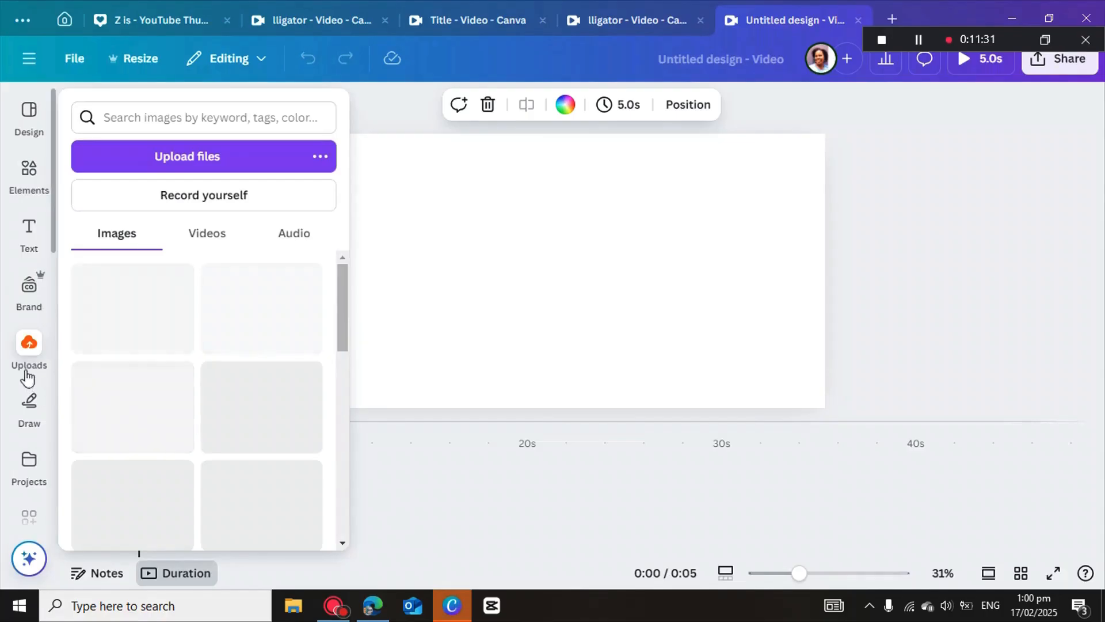
click(29, 345)
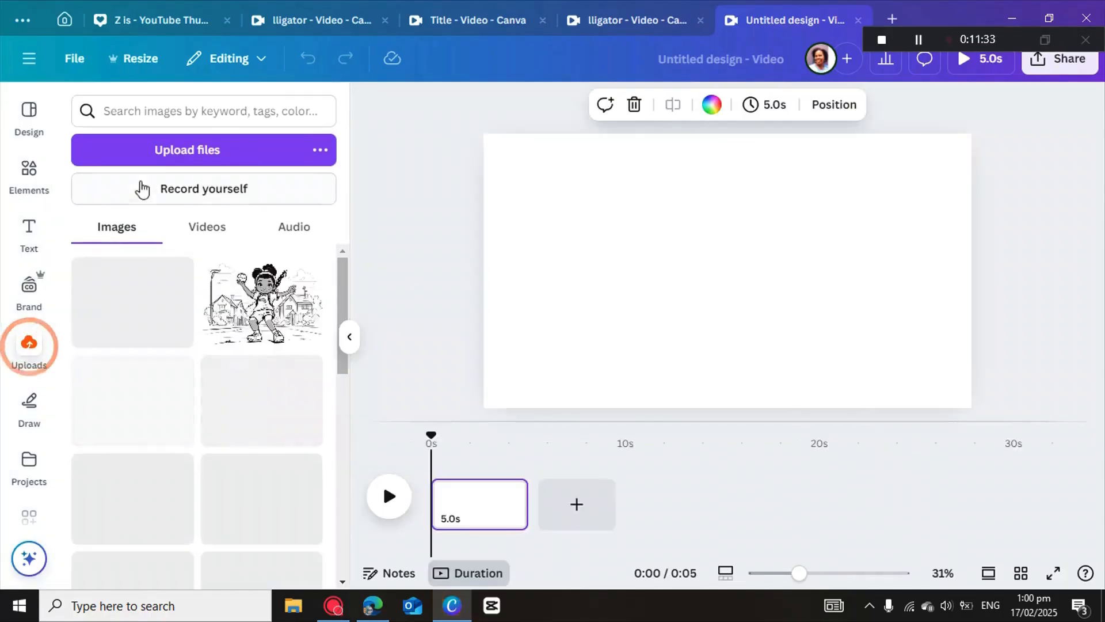
click(160, 151)
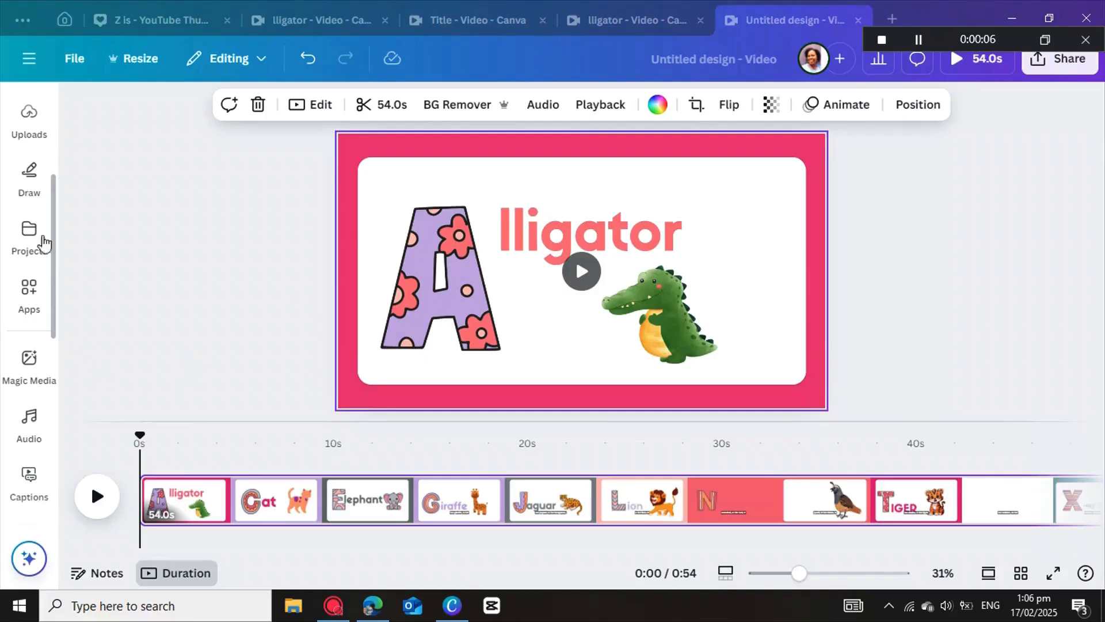
- Generate automatic captions for the lligator.mp4 video
scroll(31, 207, up, 3)
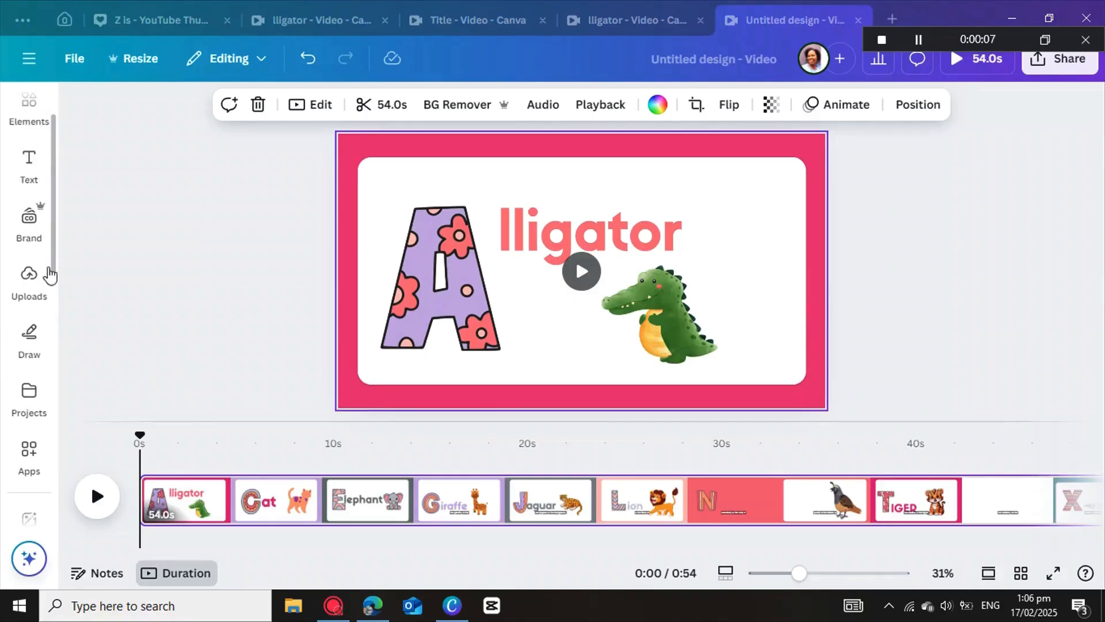
click(29, 171)
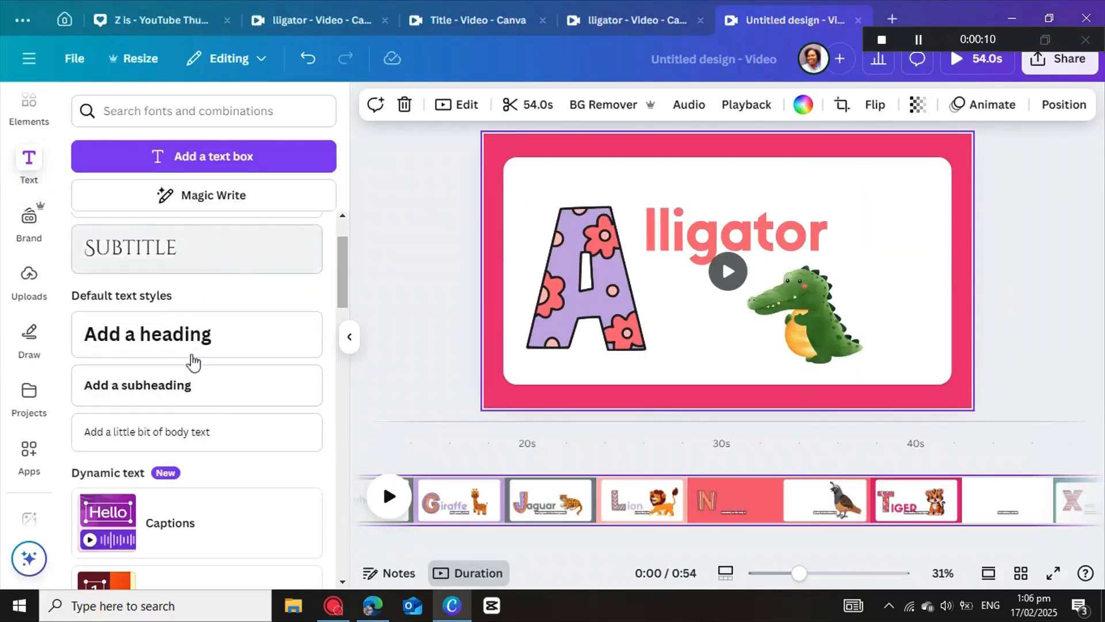
scroll(217, 321, down, 3)
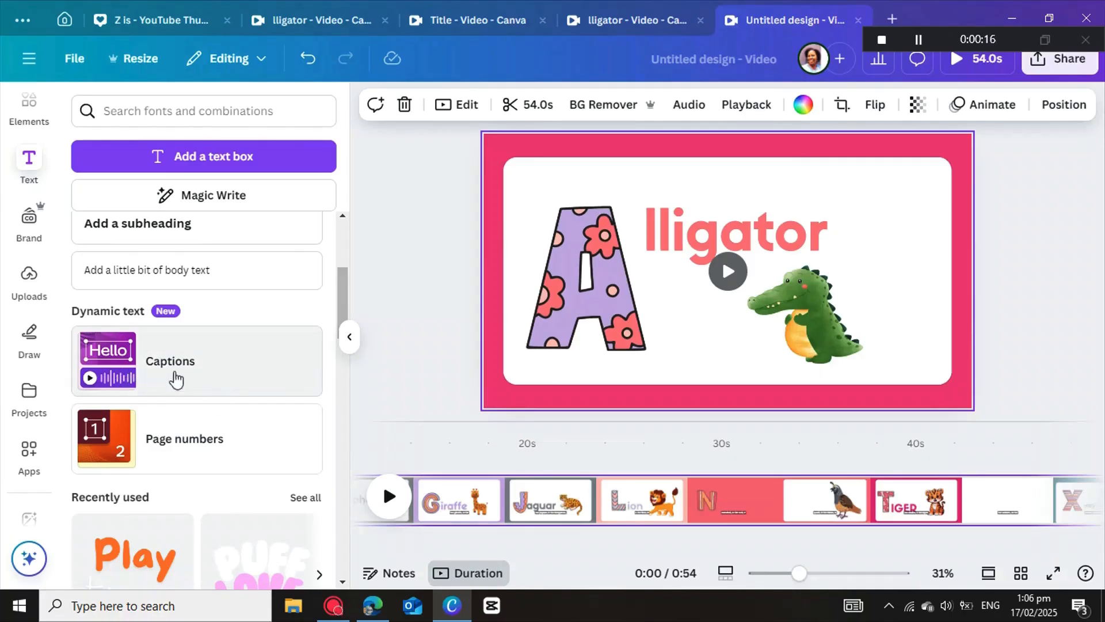
click(227, 371)
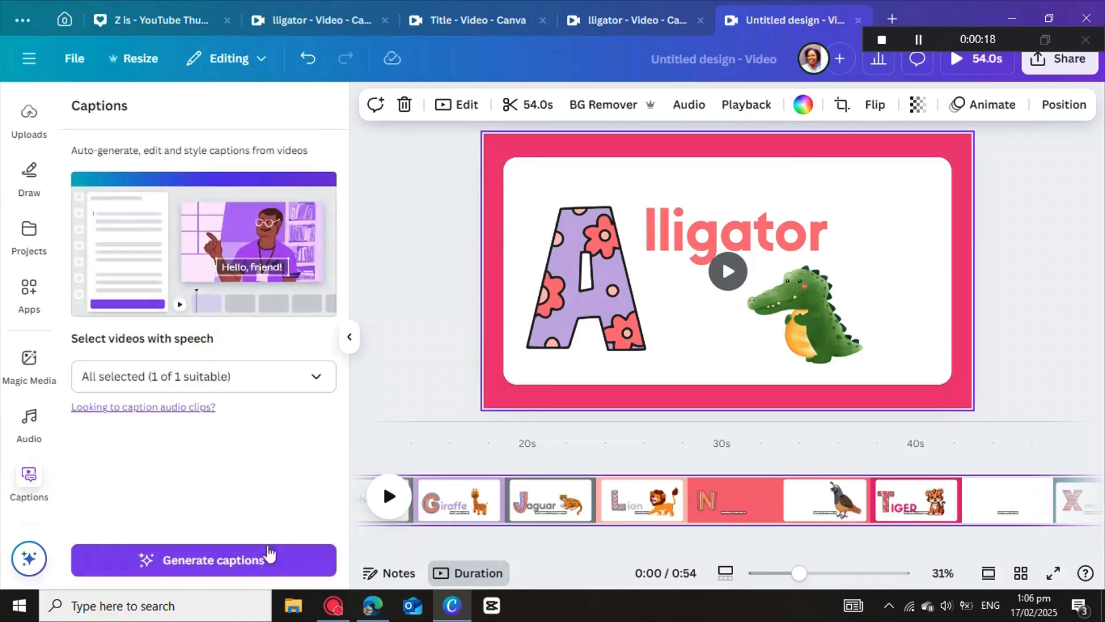
click(316, 379)
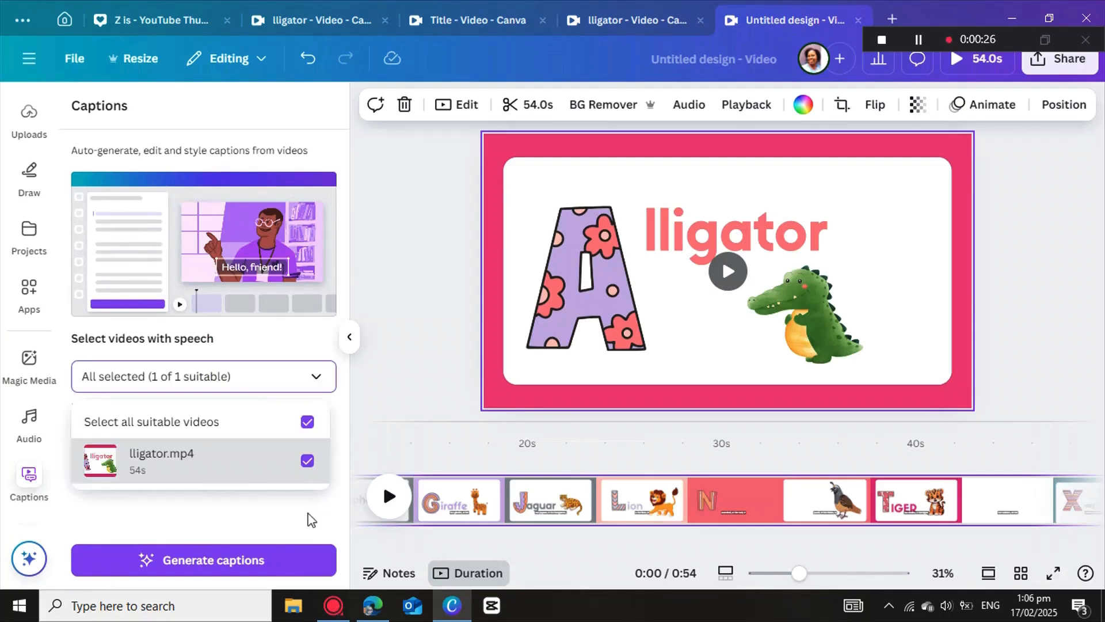
click(248, 562)
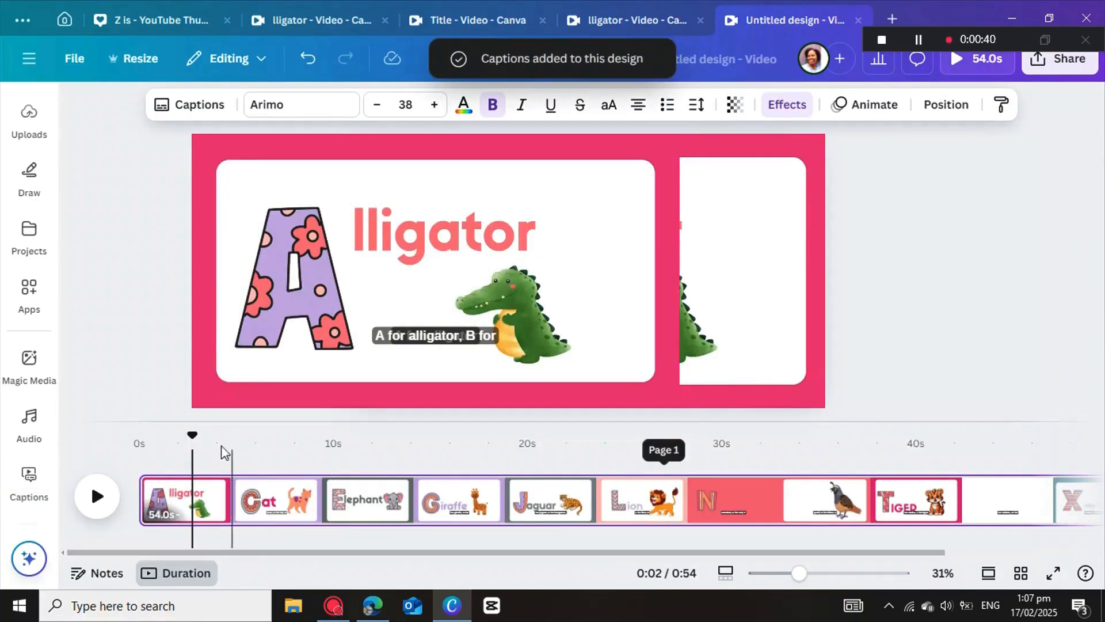
- Play the captioned video from the beginning and pause it at the elephant scene
click(138, 496)
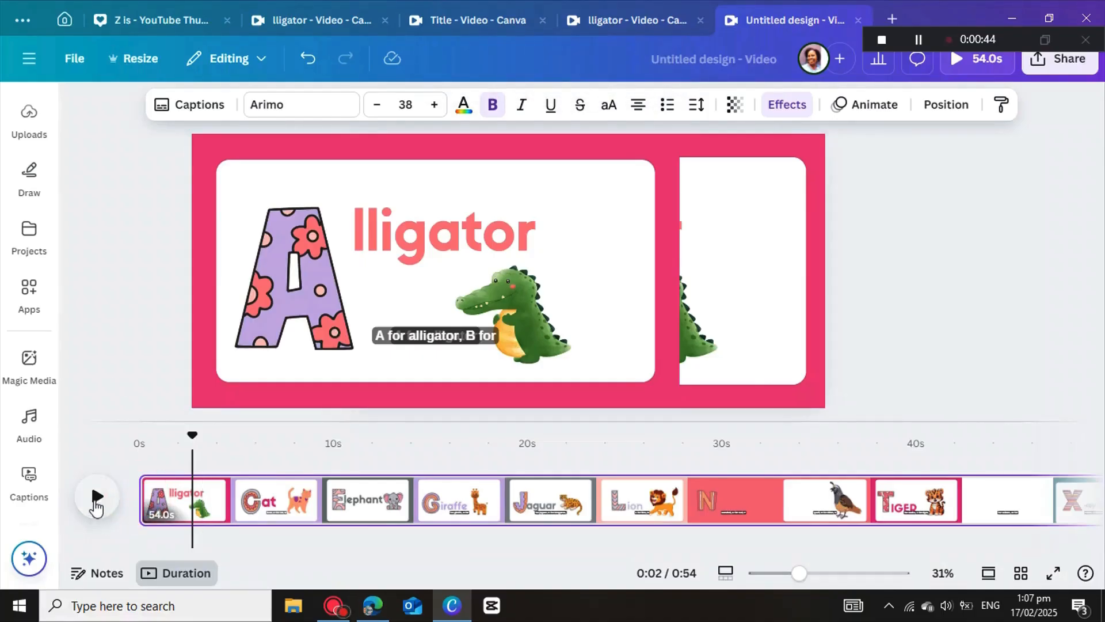
click(143, 497)
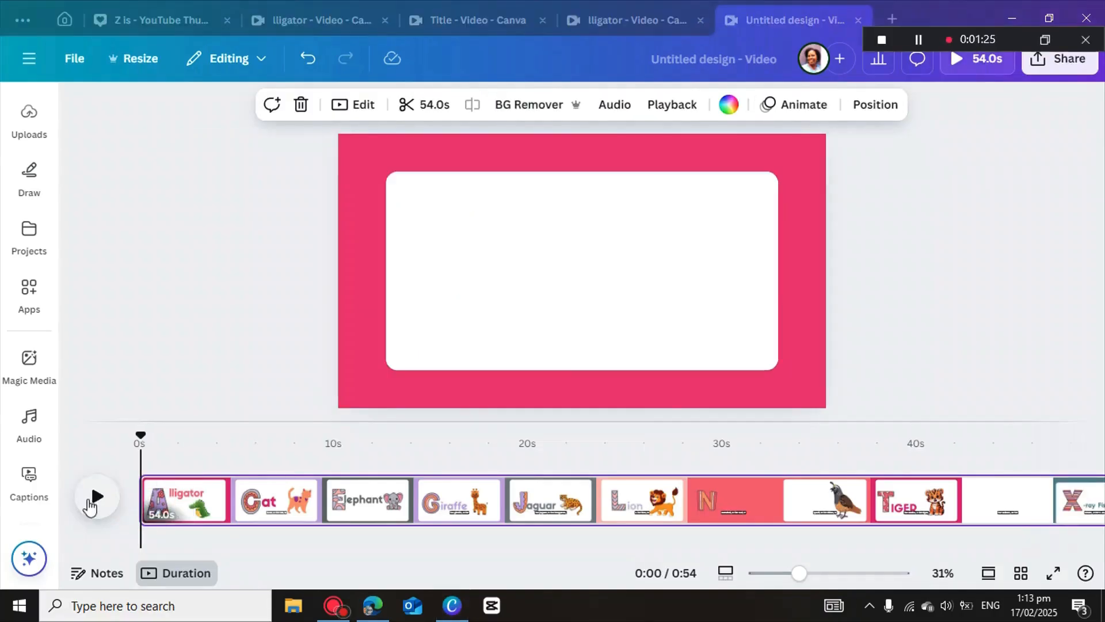
click(89, 501)
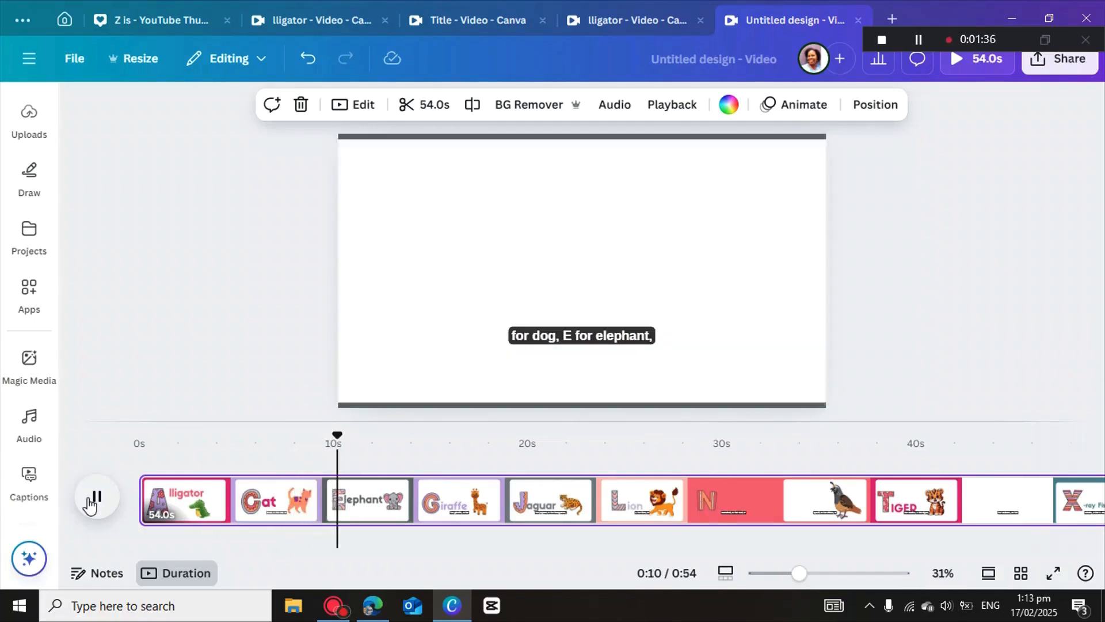
click(90, 502)
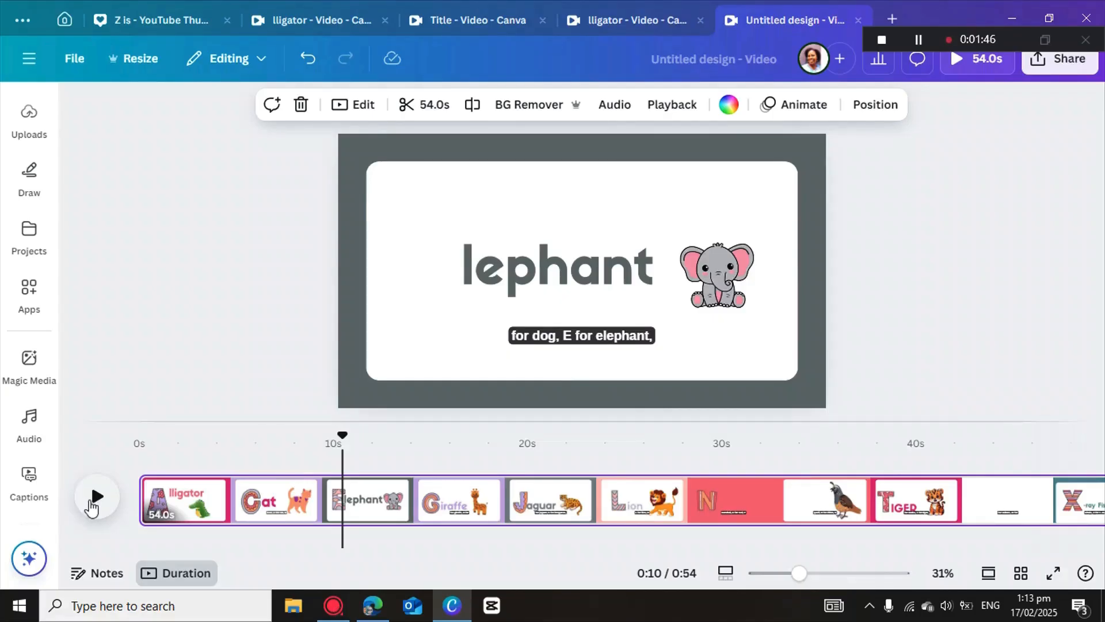
- Try the Hollow effect on the captions, and set their effect style to None
click(534, 334)
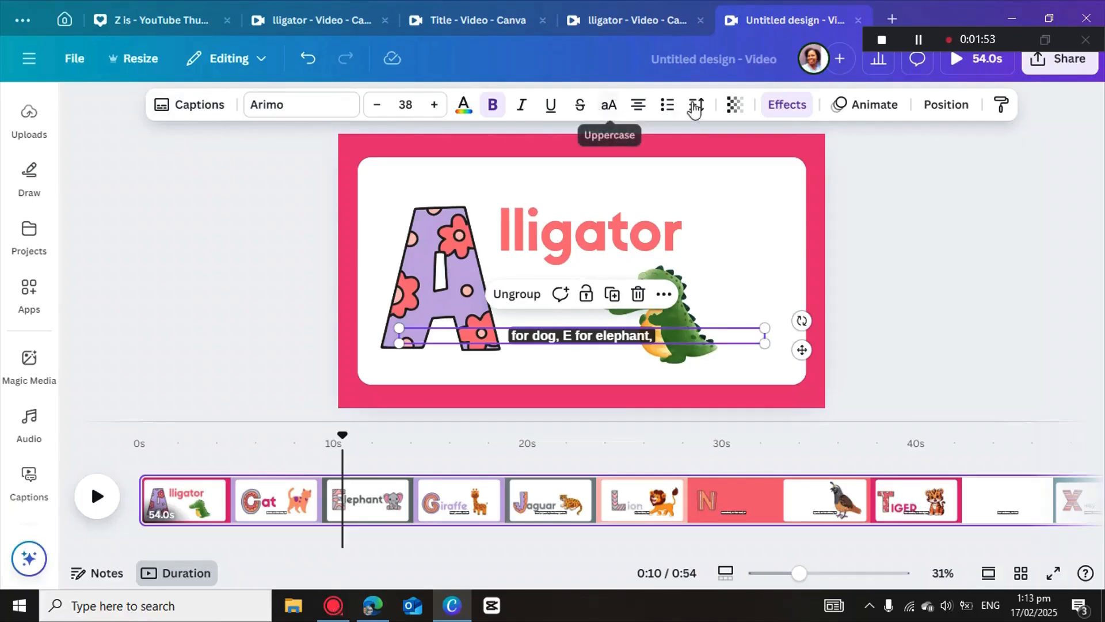
click(783, 108)
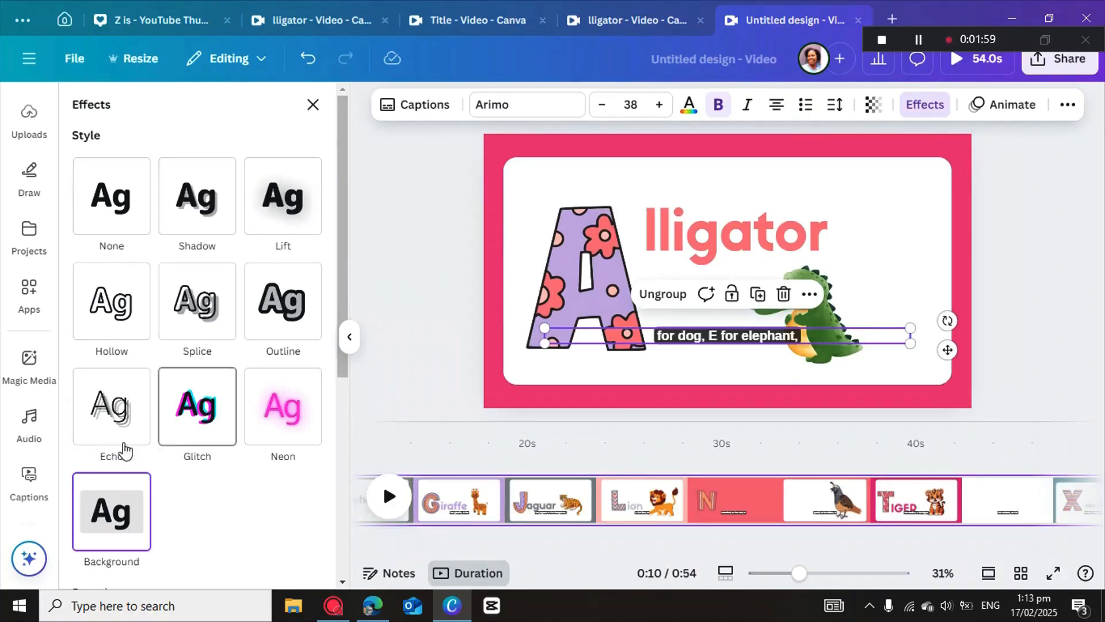
click(112, 322)
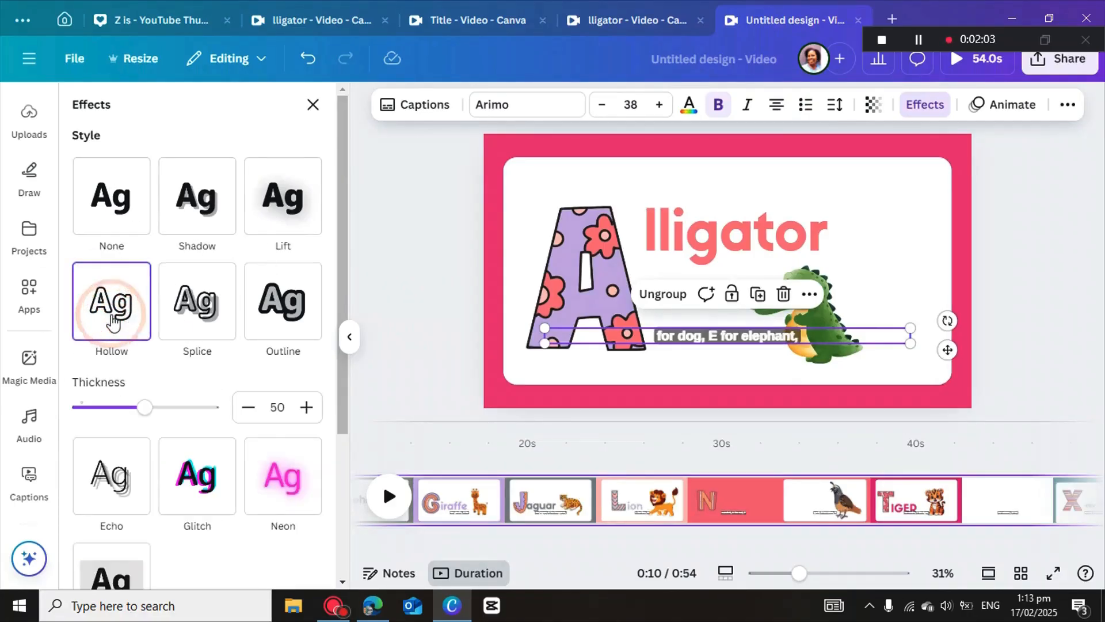
click(116, 220)
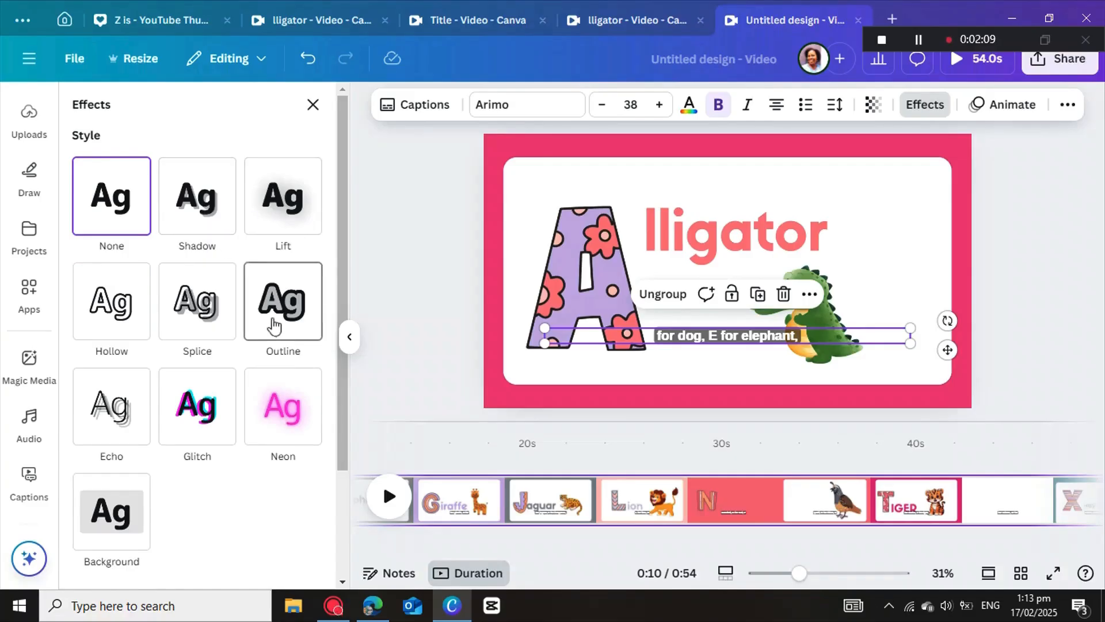
click(1029, 230)
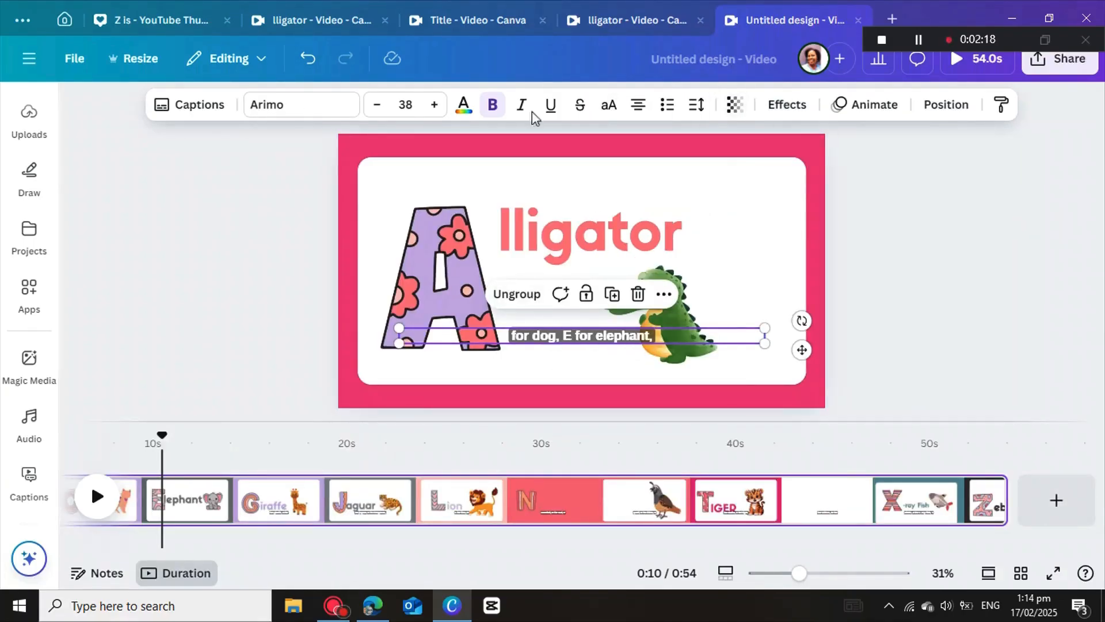
- Change the caption font to Lilita One
click(294, 109)
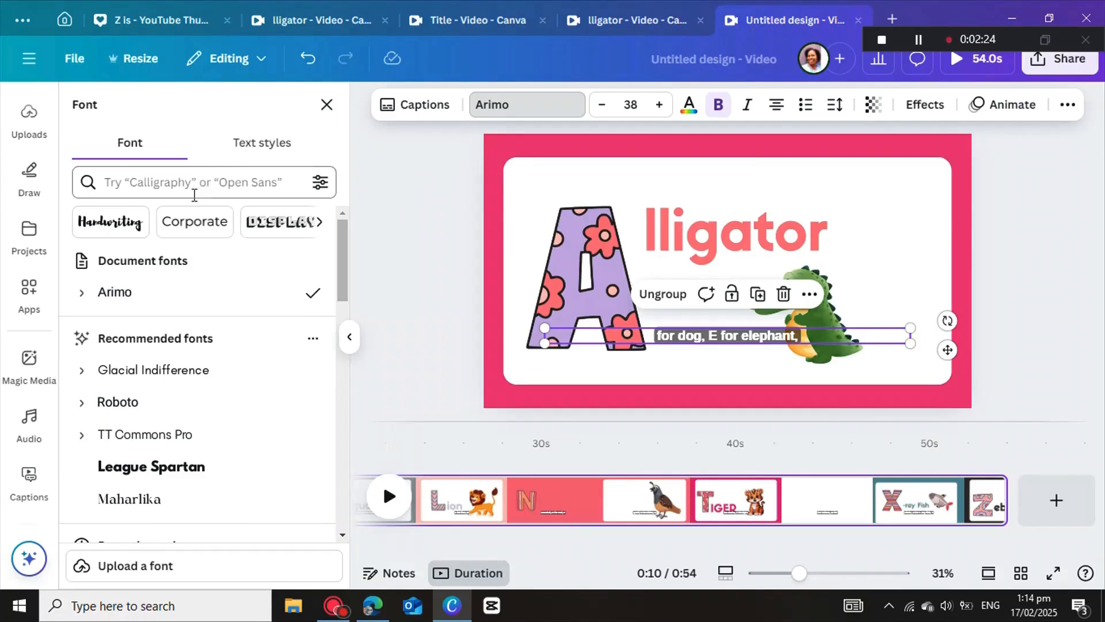
scroll(202, 296, down, 10)
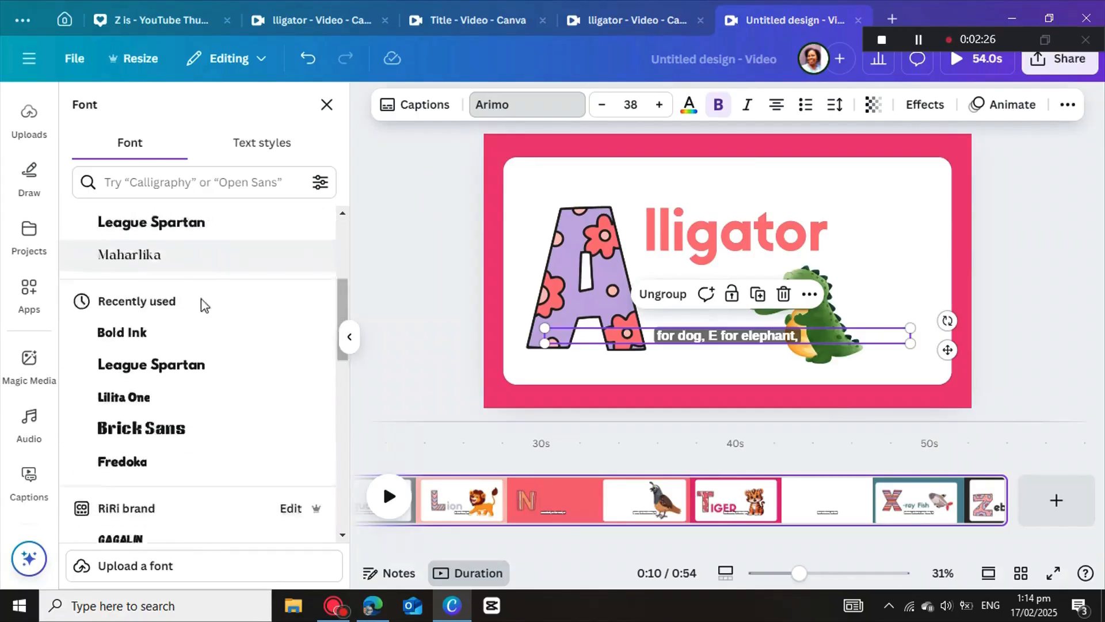
scroll(195, 326, down, 6)
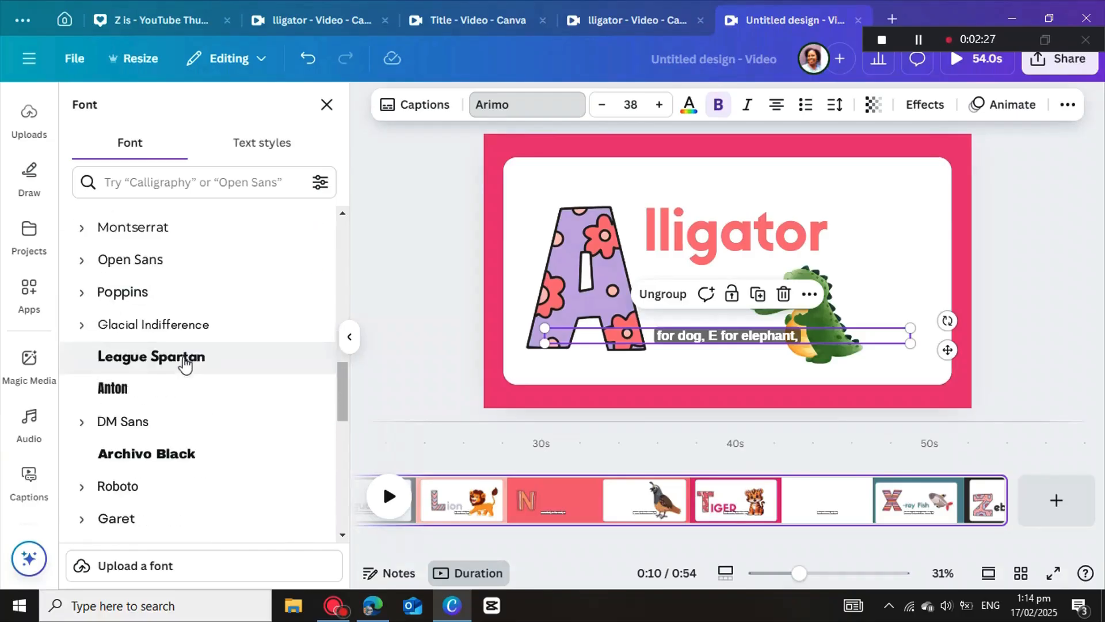
scroll(178, 378, down, 3)
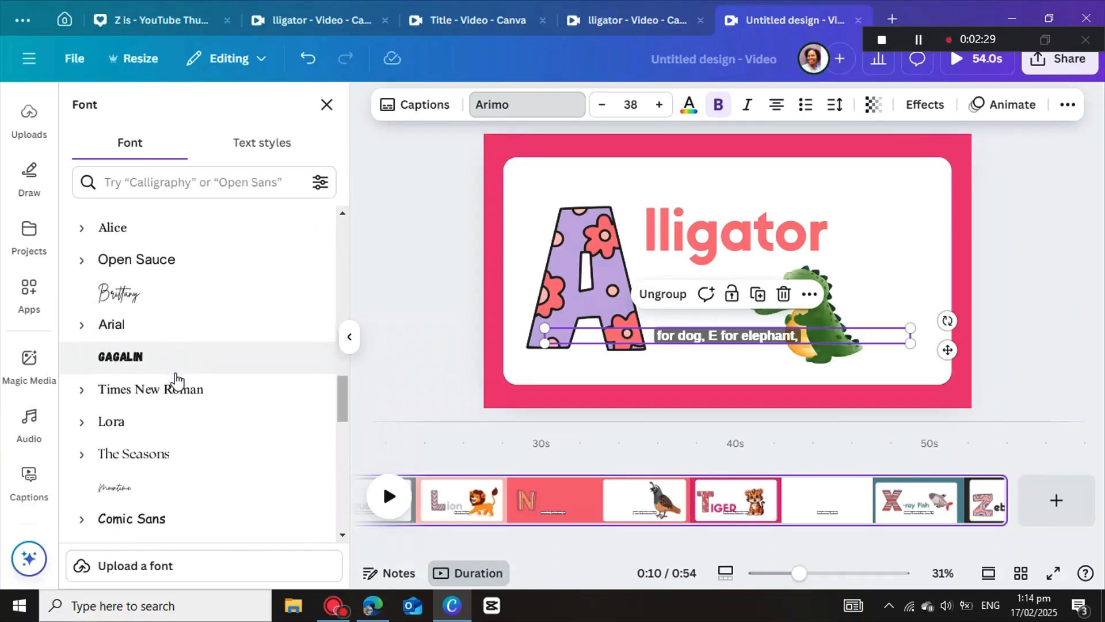
scroll(190, 425, down, 3)
scroll(148, 436, down, 2)
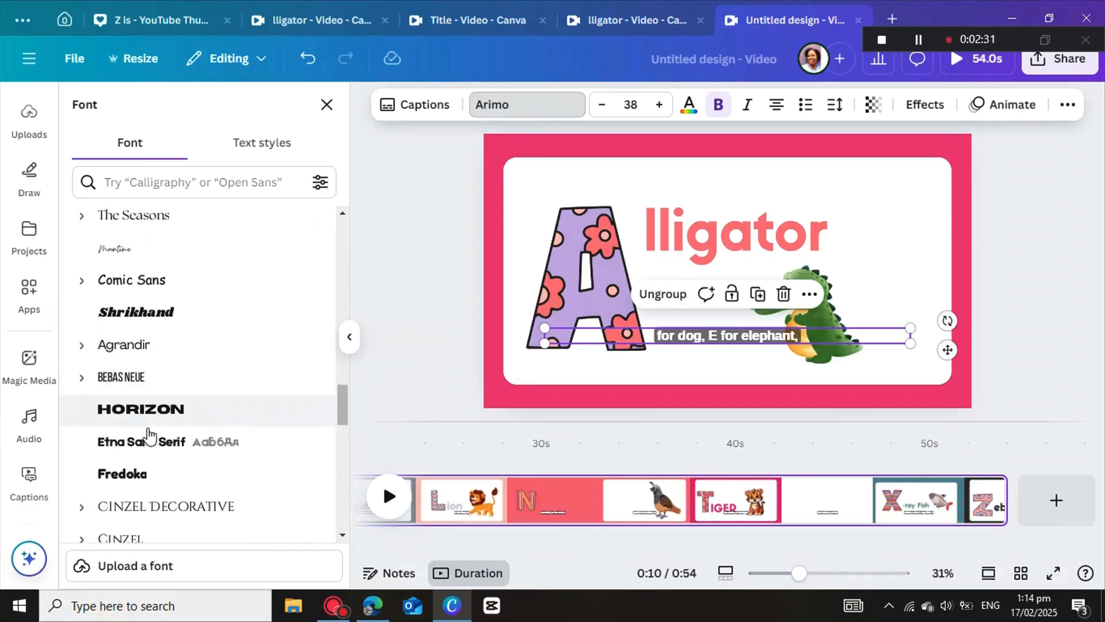
scroll(158, 429, down, 5)
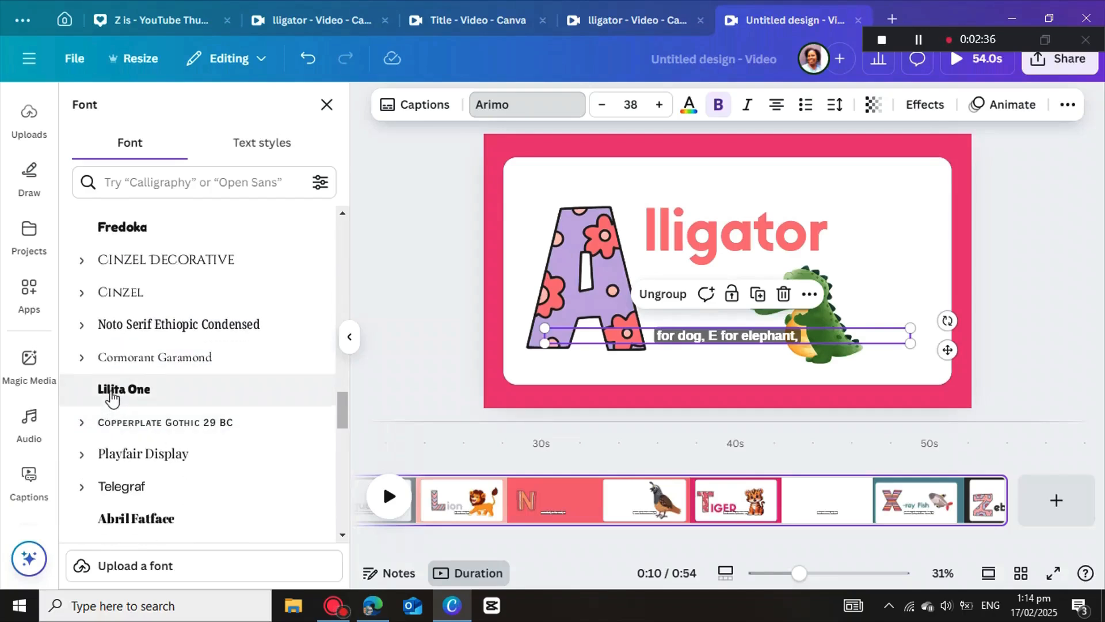
click(111, 393)
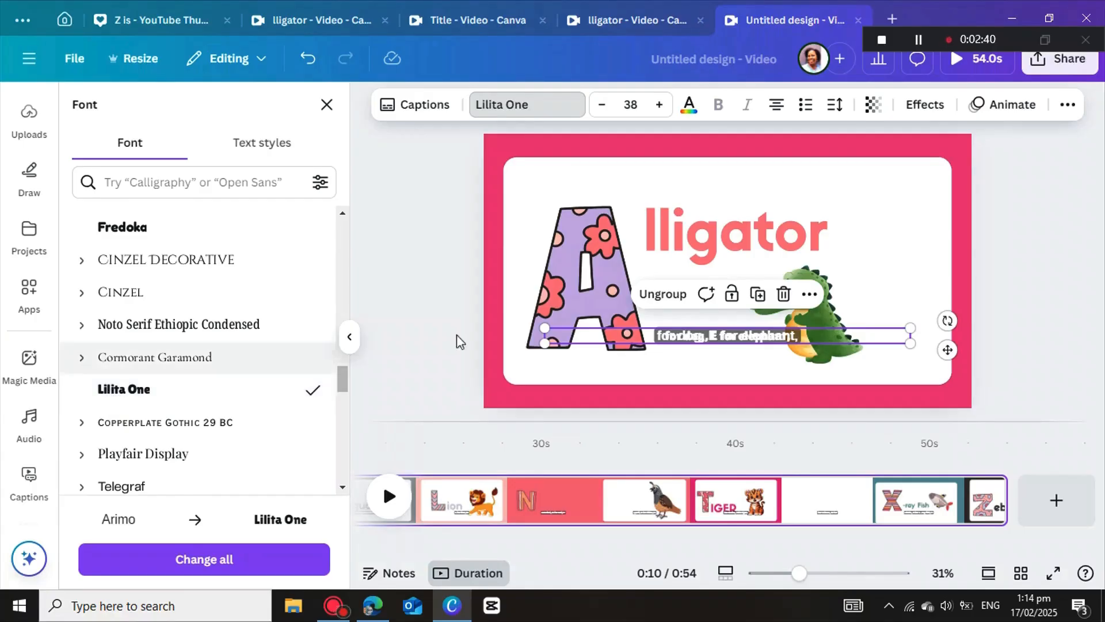
- Increase the caption font size to 42
click(660, 109)
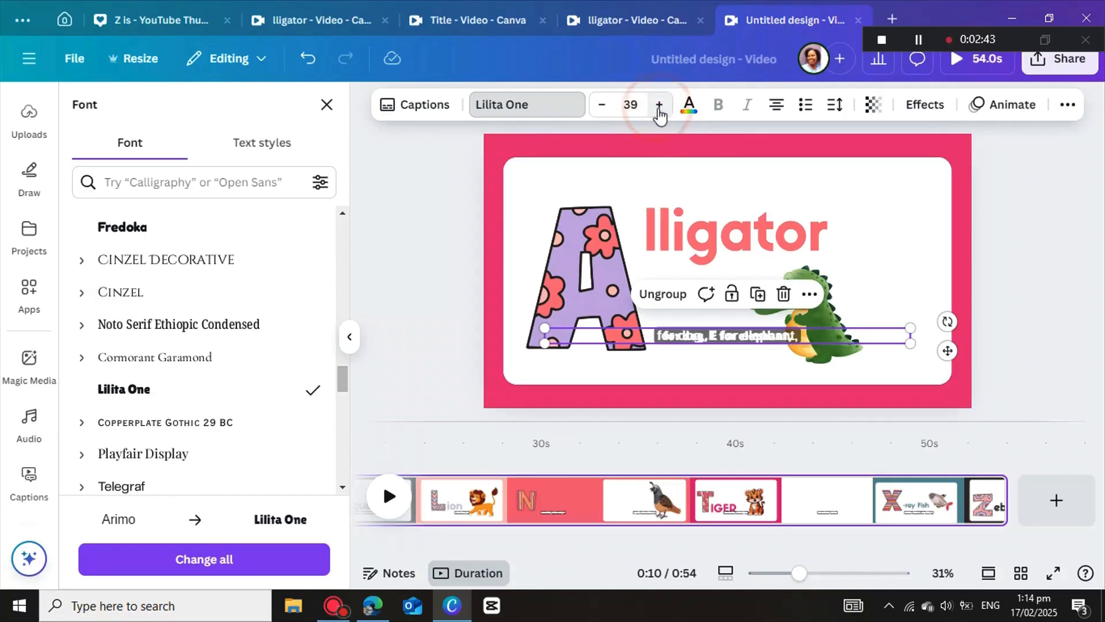
click(659, 110)
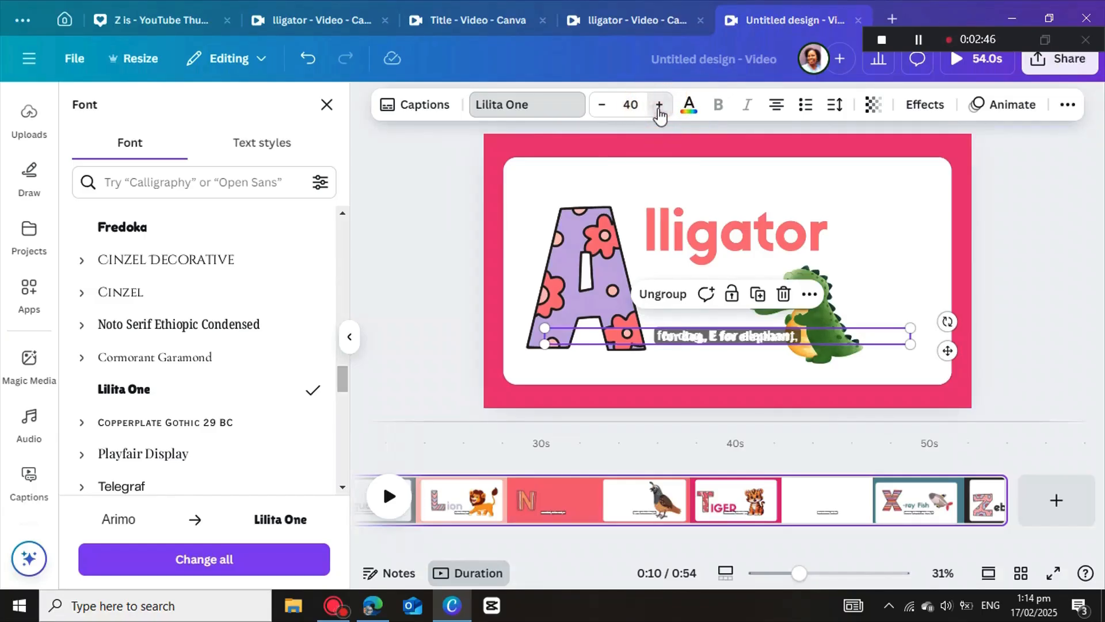
click(659, 109)
click(659, 109)
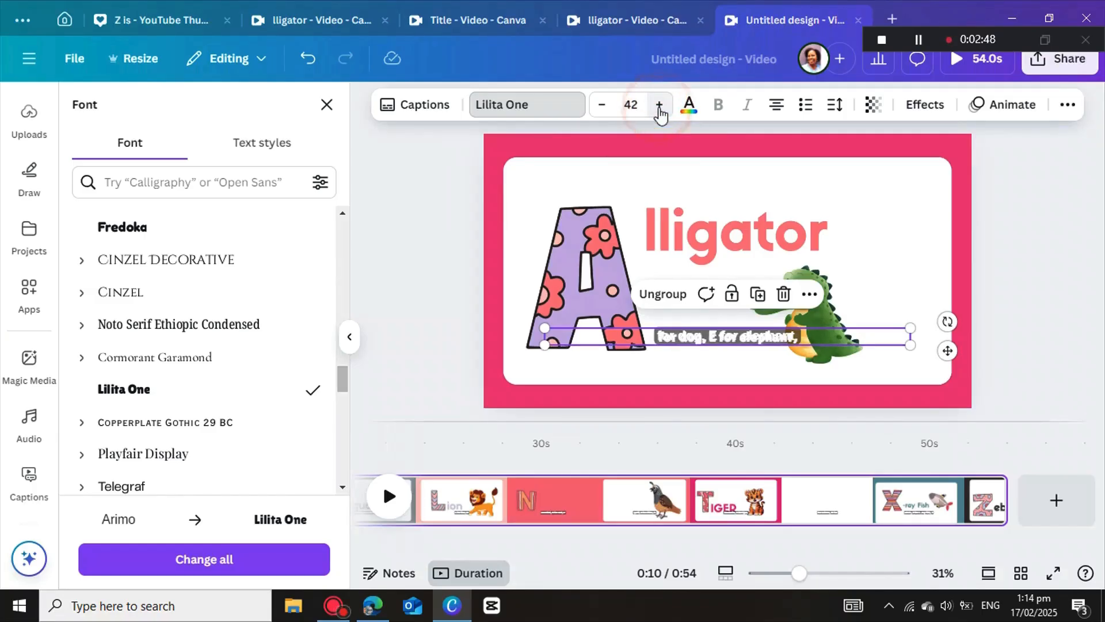
- Increase the caption font size to 45
click(660, 111)
click(661, 112)
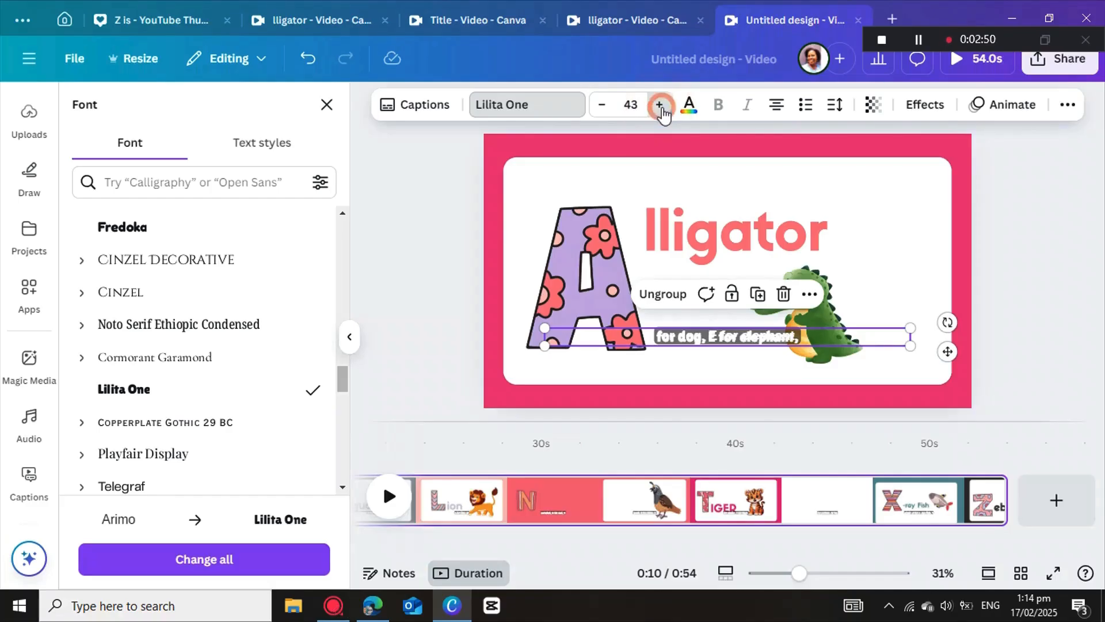
click(661, 110)
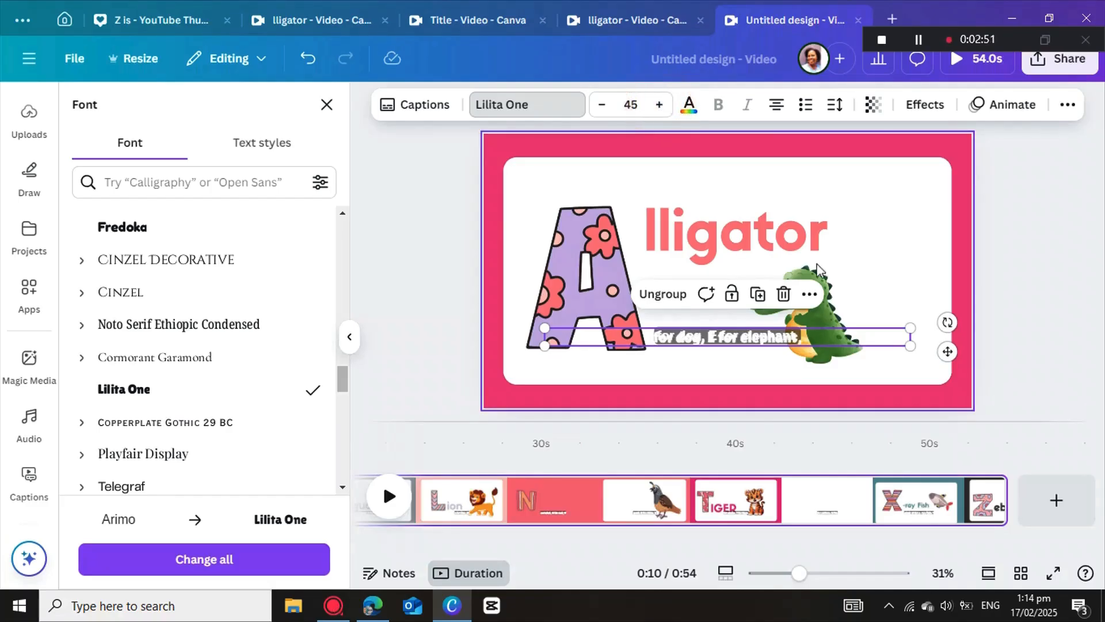
- Review the full list of generated caption lines, and preview the video with the restyled captions
click(417, 107)
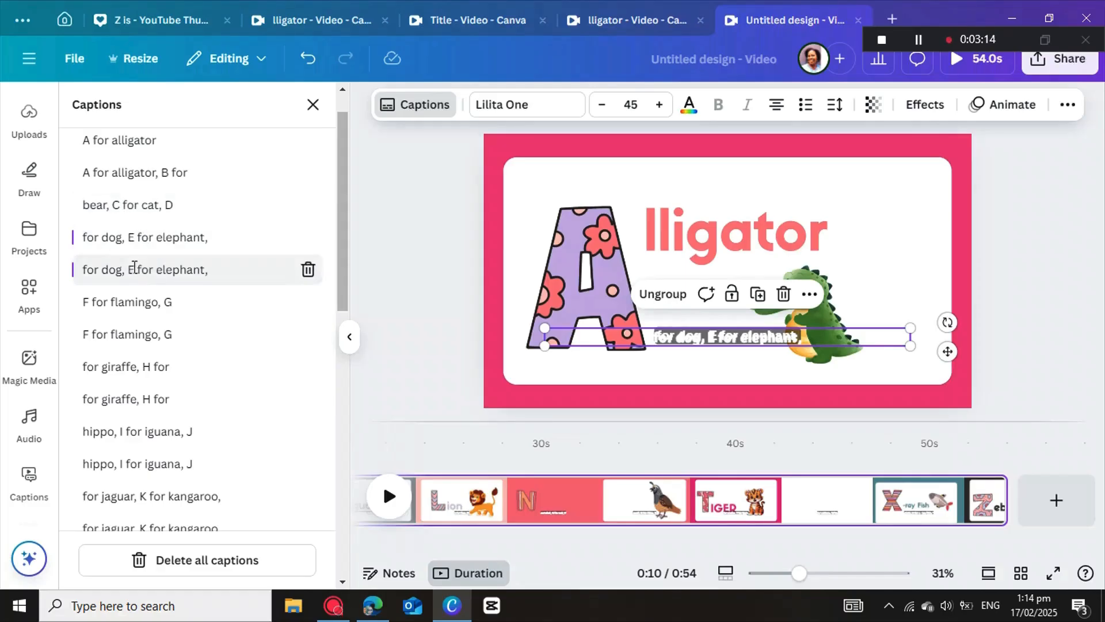
scroll(138, 266, down, 3)
scroll(134, 266, down, 10)
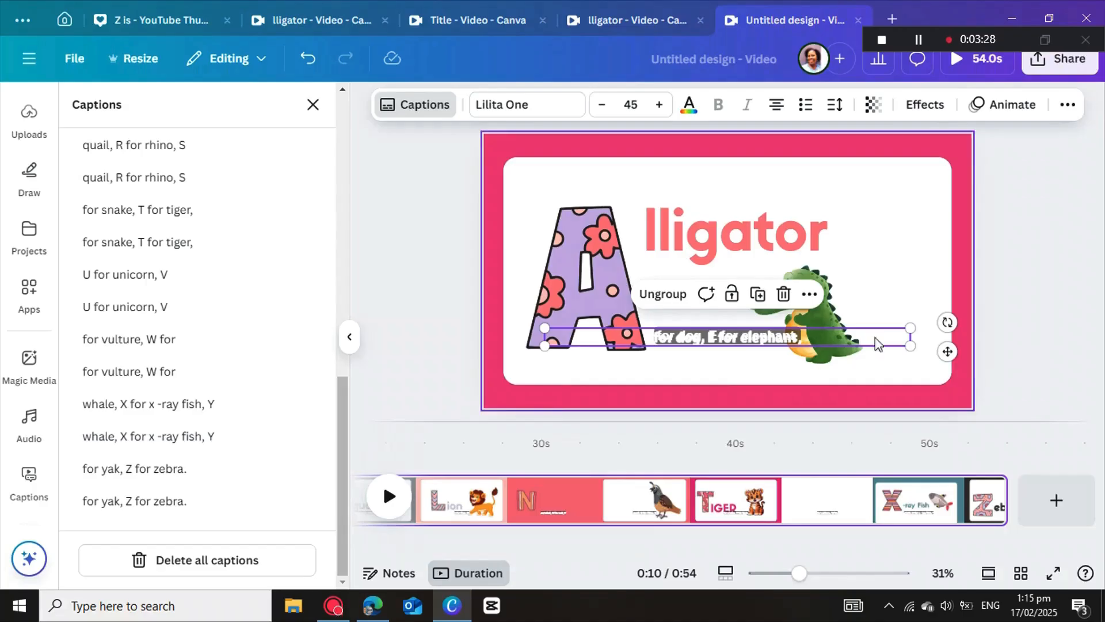
click(1002, 350)
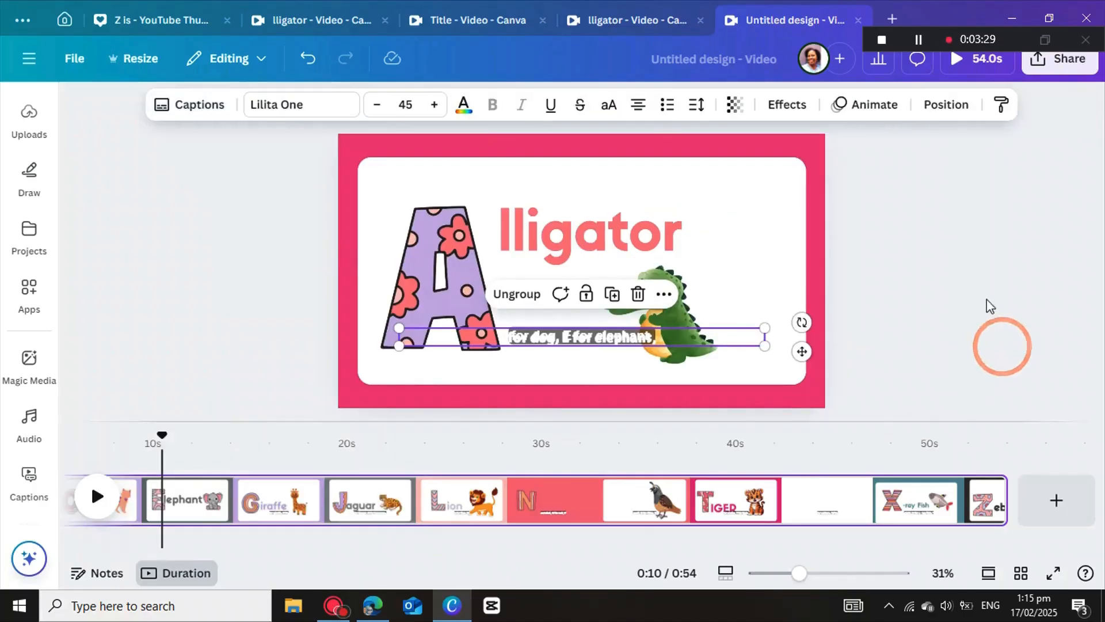
click(958, 60)
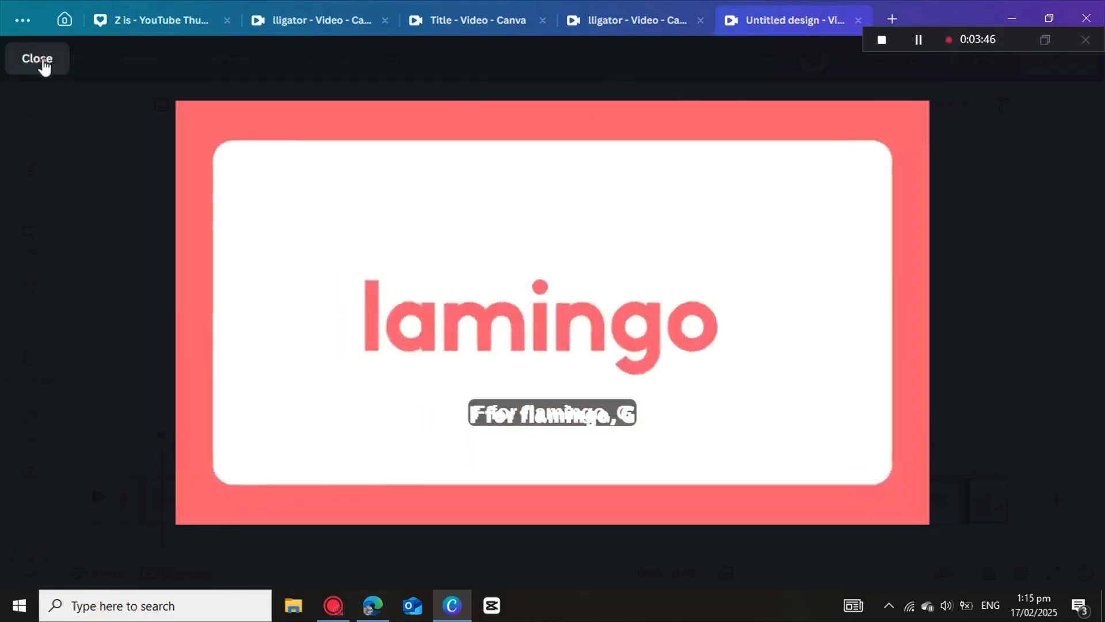
click(46, 61)
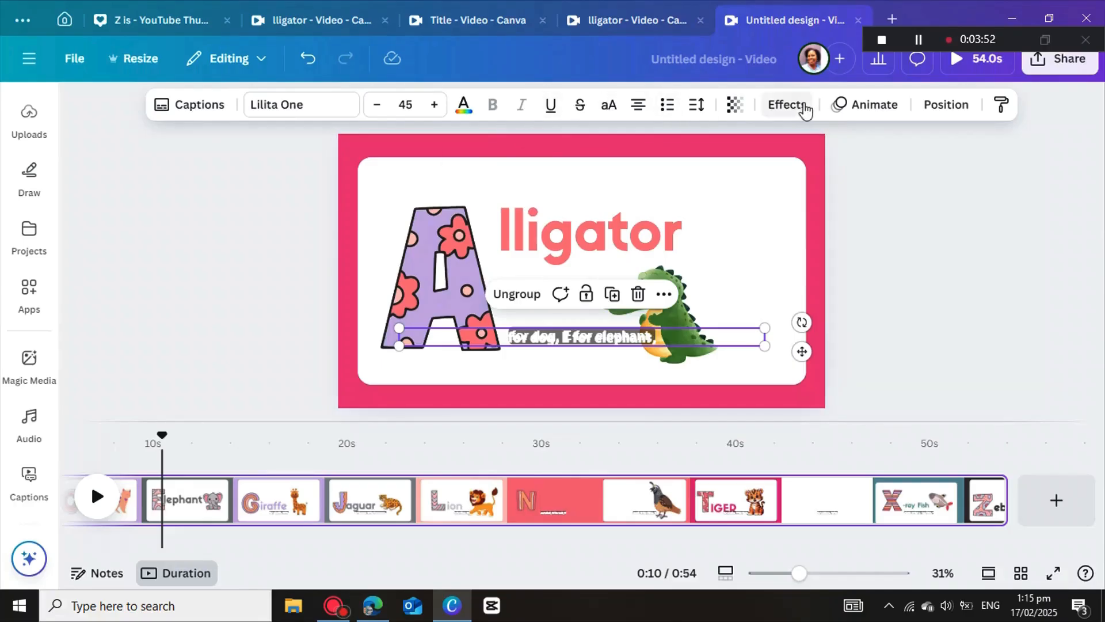
- Apply the Outline effect to the captions and change all white text in the design to black
click(796, 110)
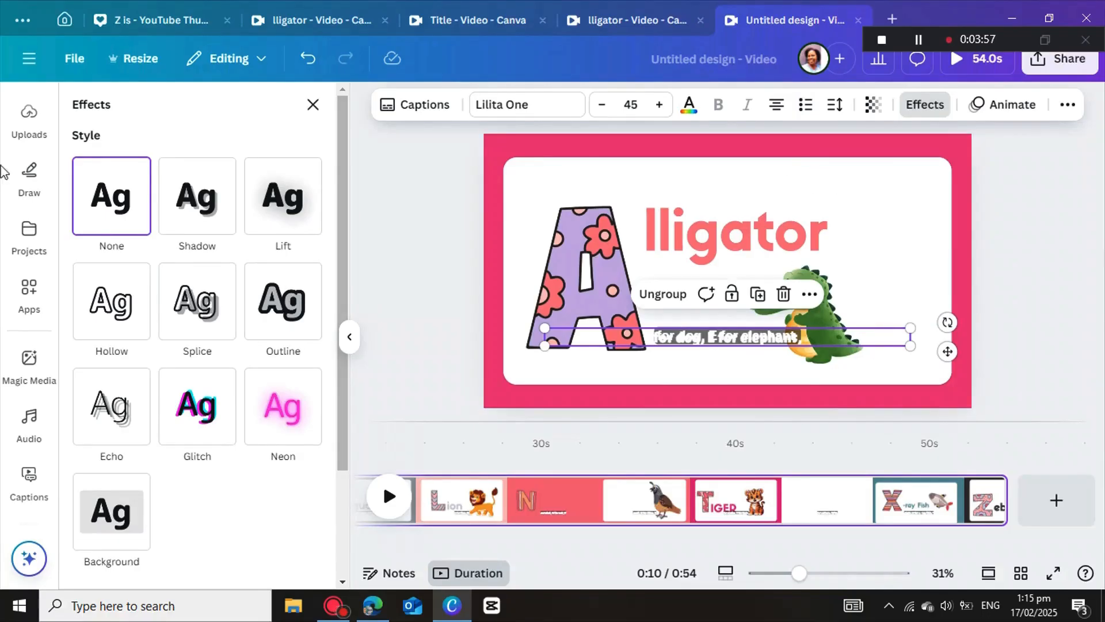
click(281, 316)
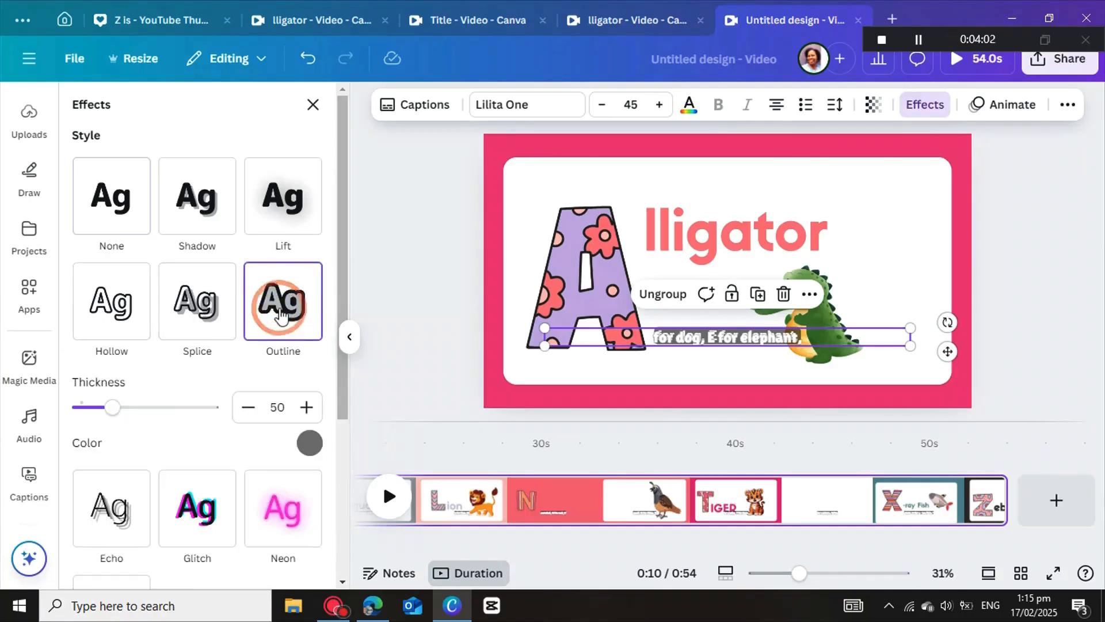
click(689, 109)
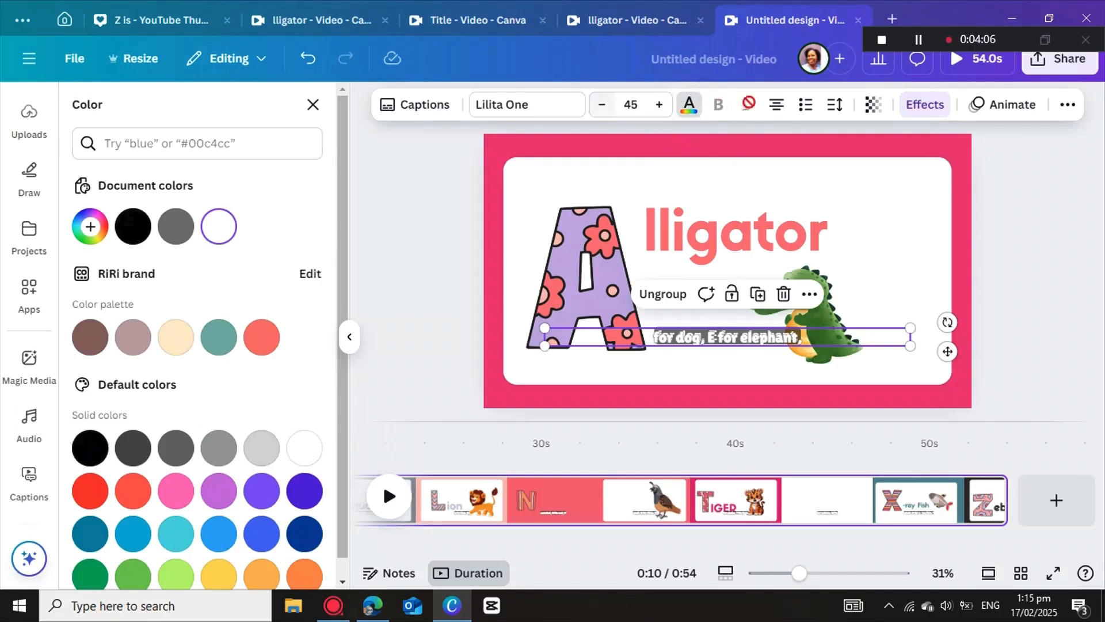
click(128, 235)
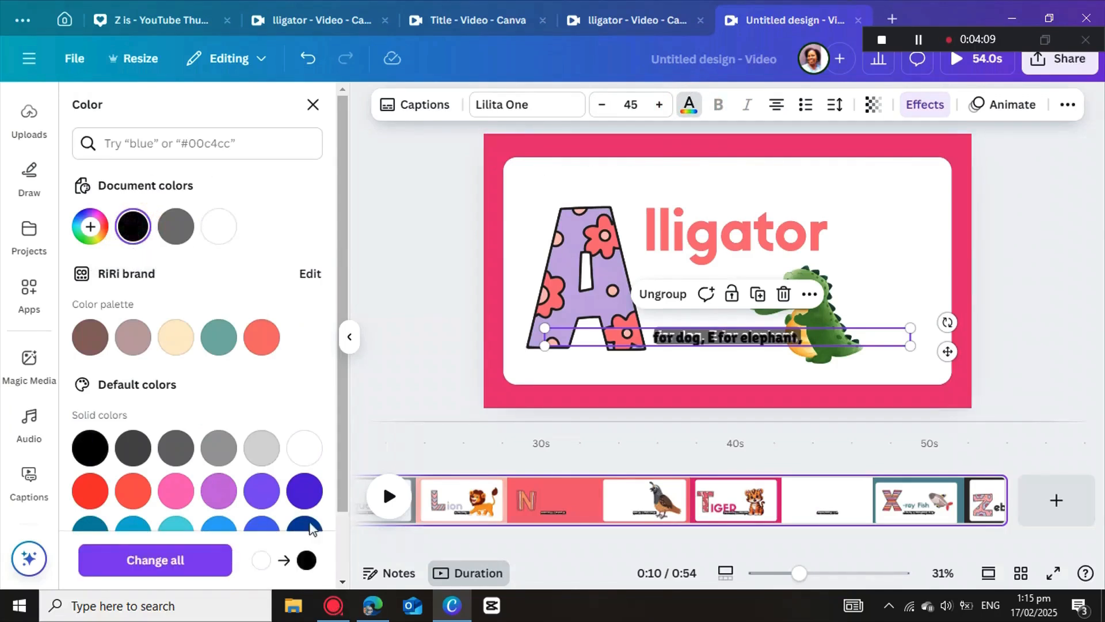
click(190, 567)
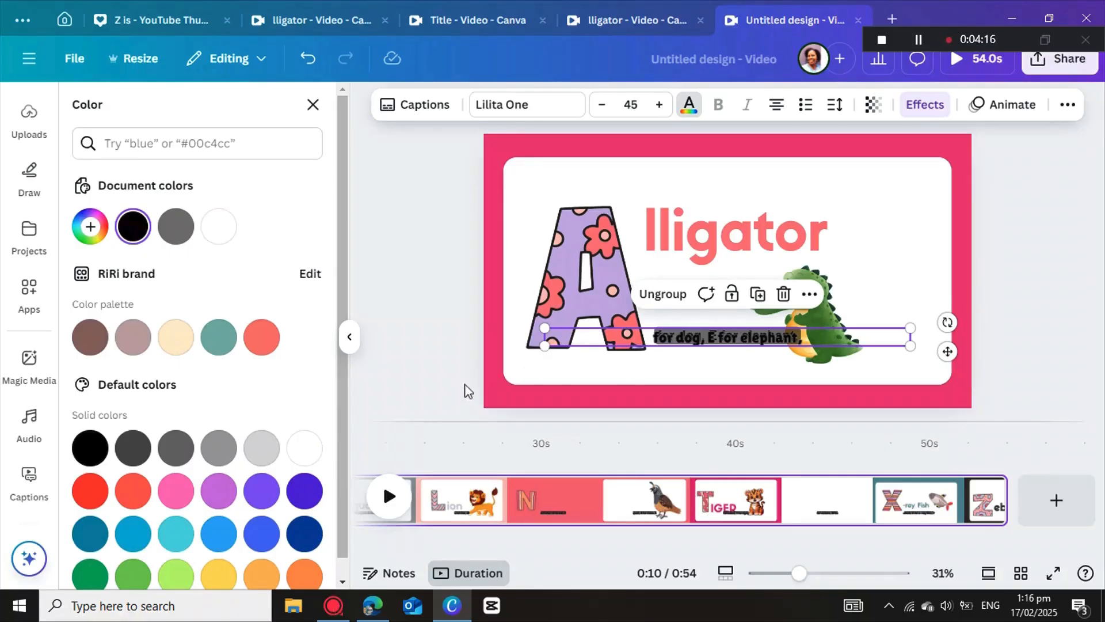
- Preview the video with the black captions, and look through the effect and shape options for the caption text
click(956, 62)
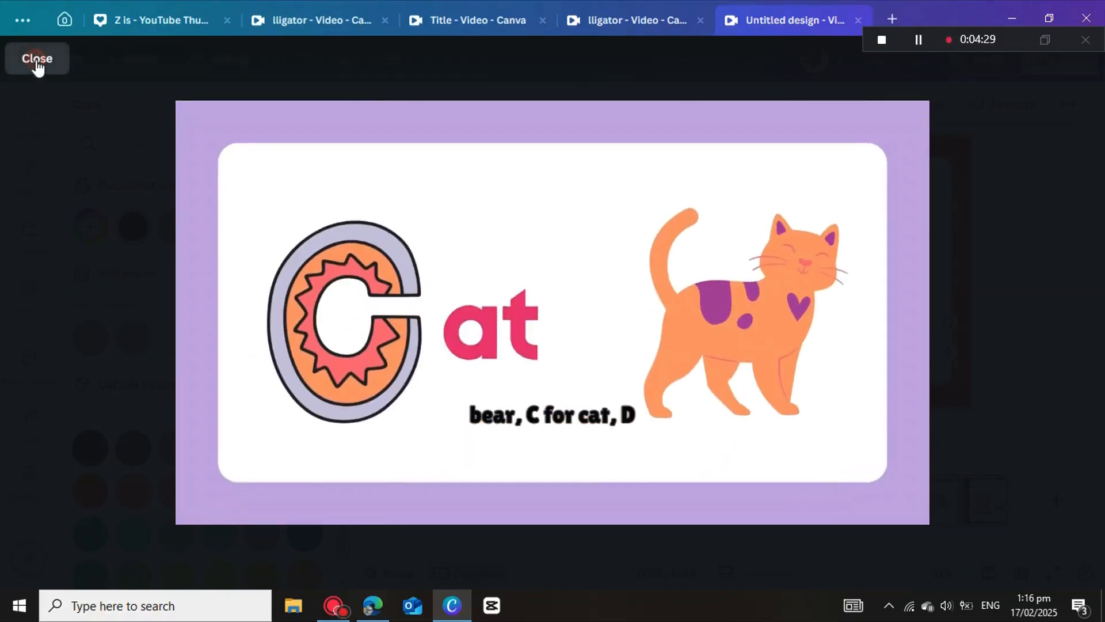
click(37, 65)
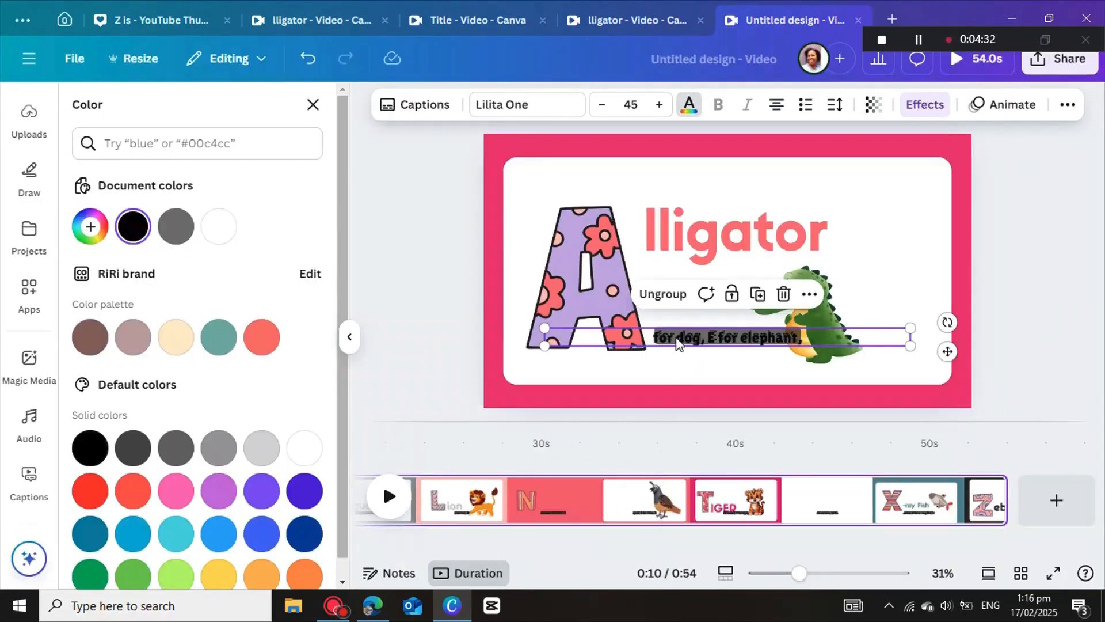
click(774, 344)
click(913, 107)
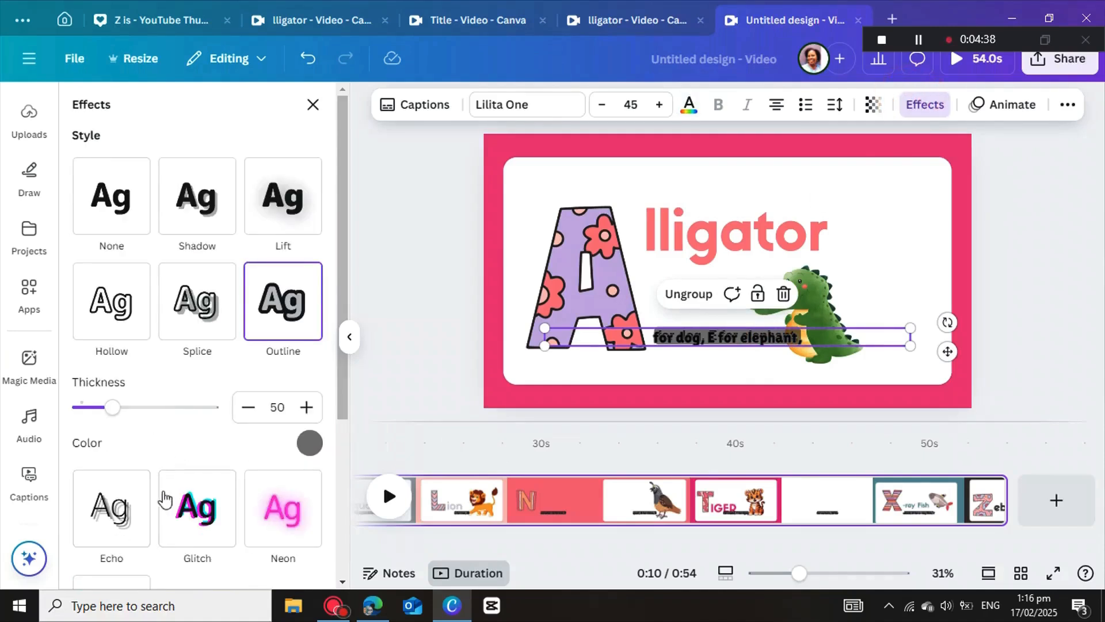
scroll(158, 504, down, 5)
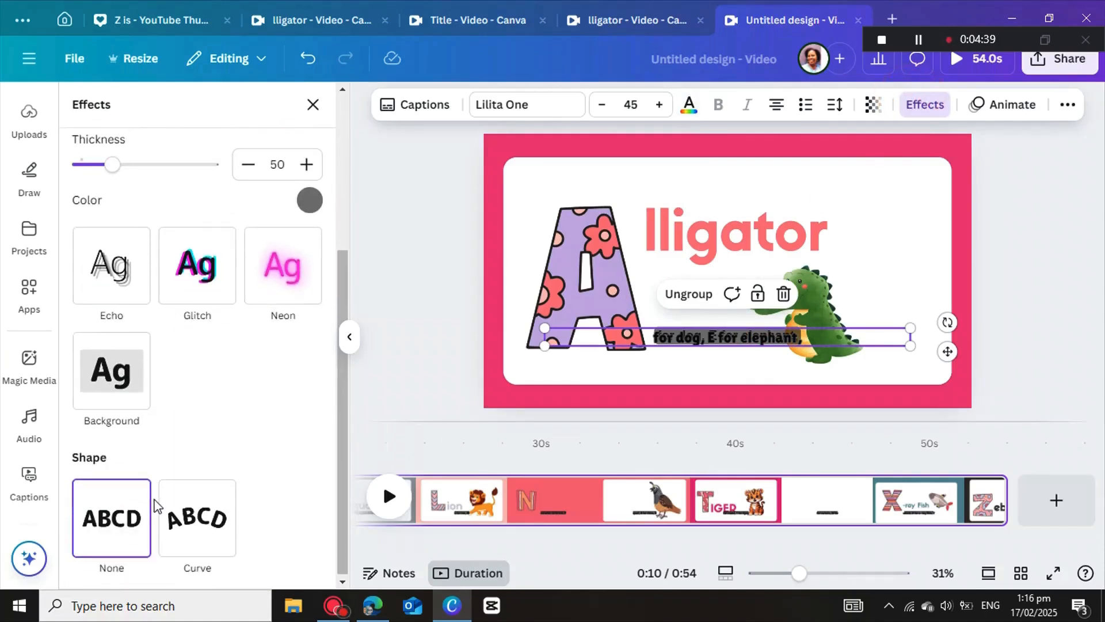
scroll(156, 505, up, 3)
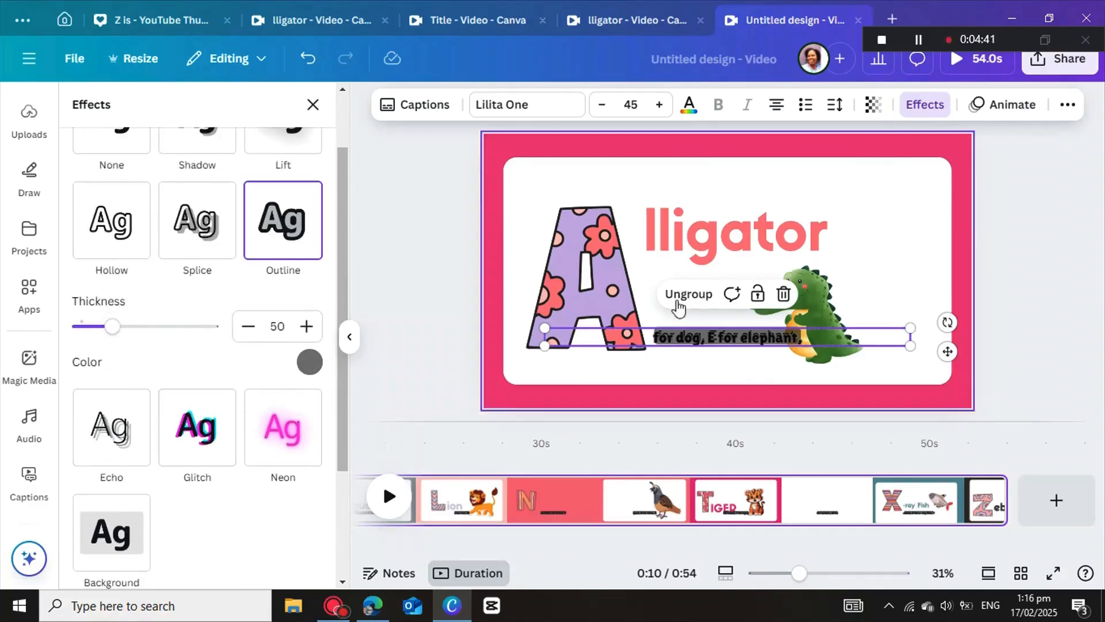
- Move the Lilita One caption down so it sits just below the caption with the grey background, and deselect it
mouse_move(665, 345)
mouse_down()
mouse_move(666, 327)
mouse_move(666, 364)
mouse_up()
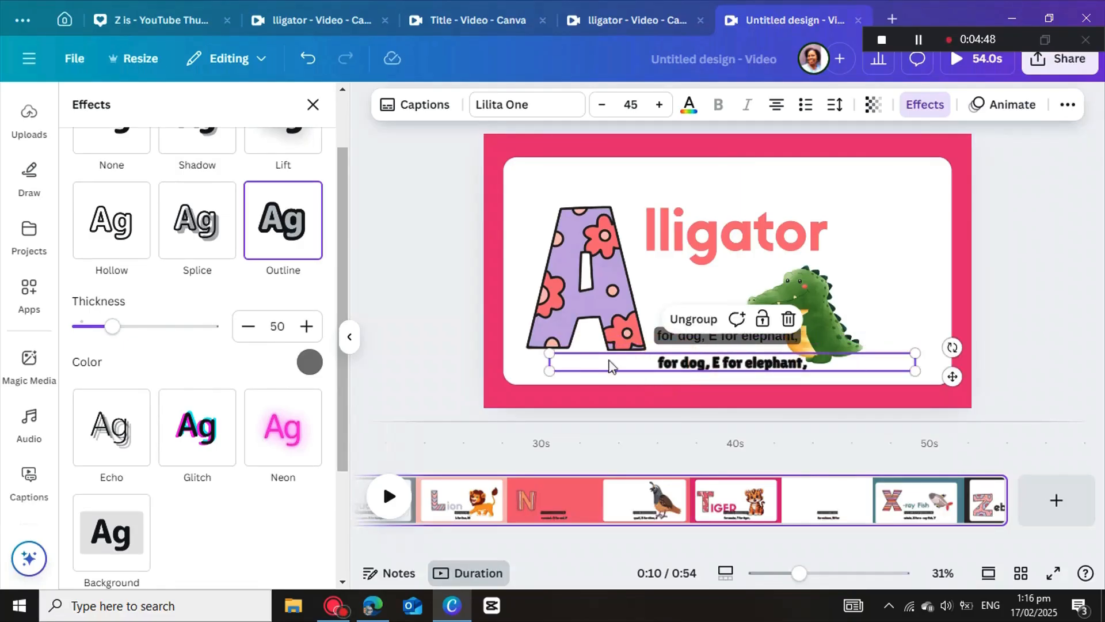
click(987, 303)
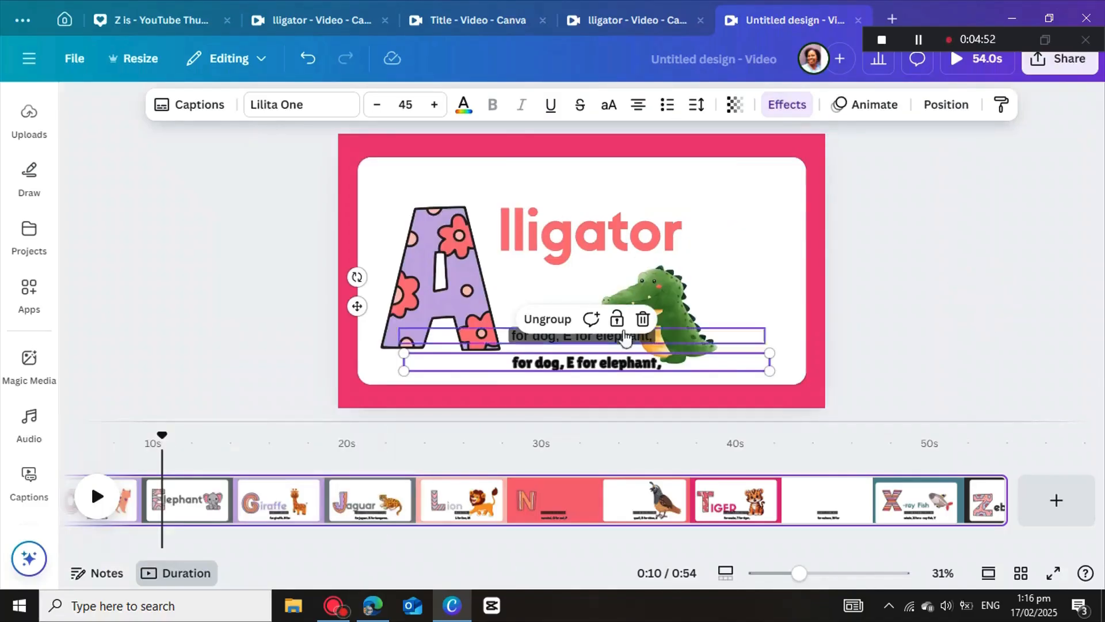
click(903, 307)
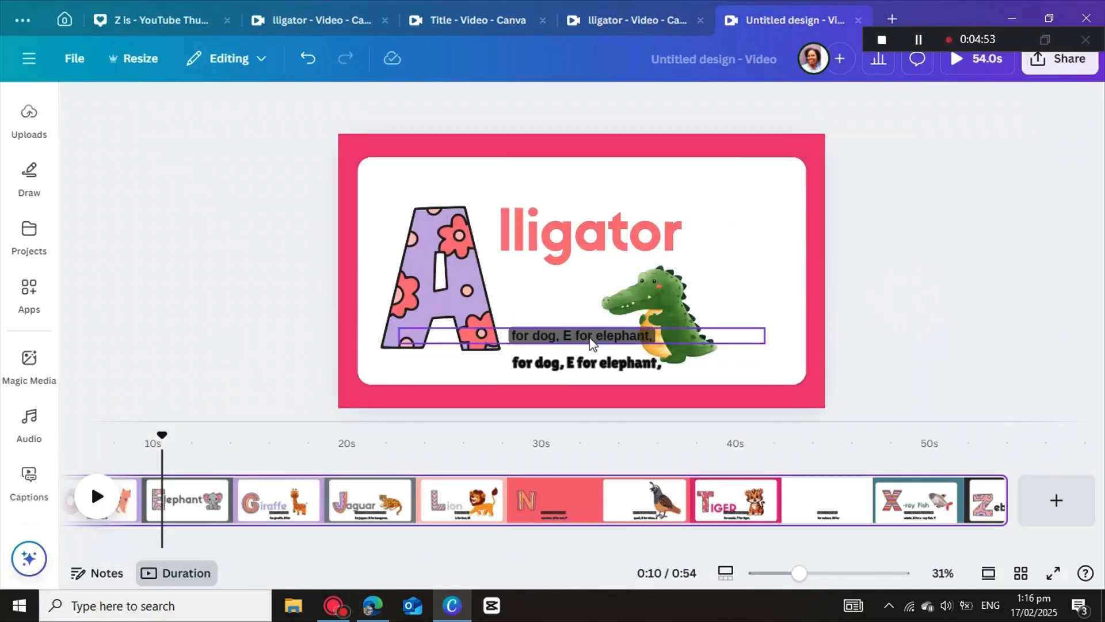